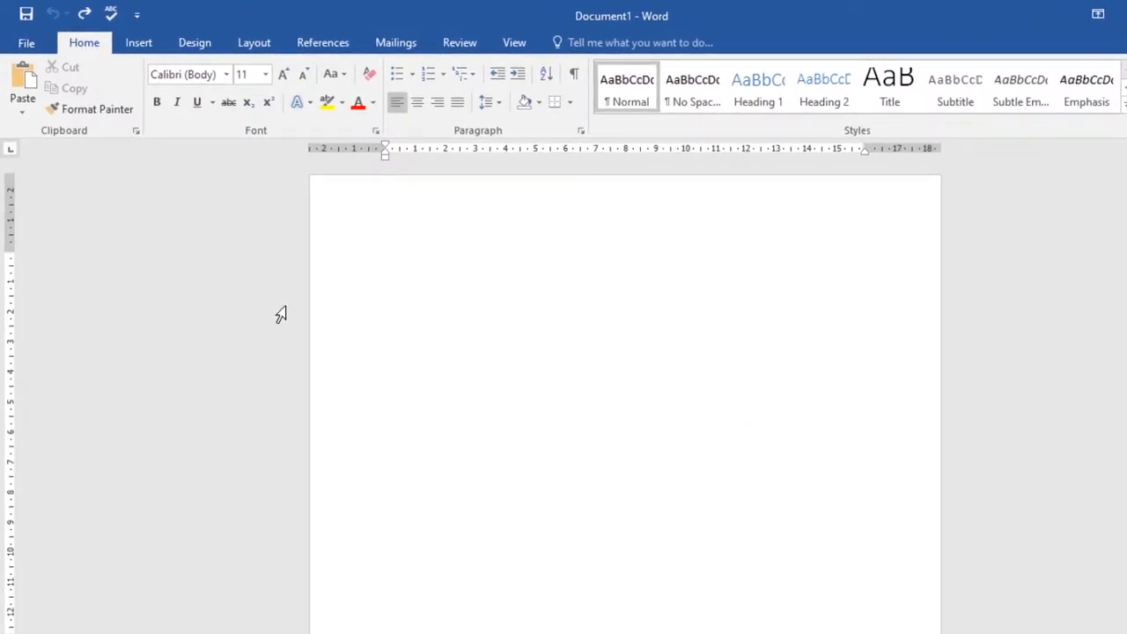
- Draw a double wave shape about 14 cm wide across the upper part of the blank page
left_click(139, 42)
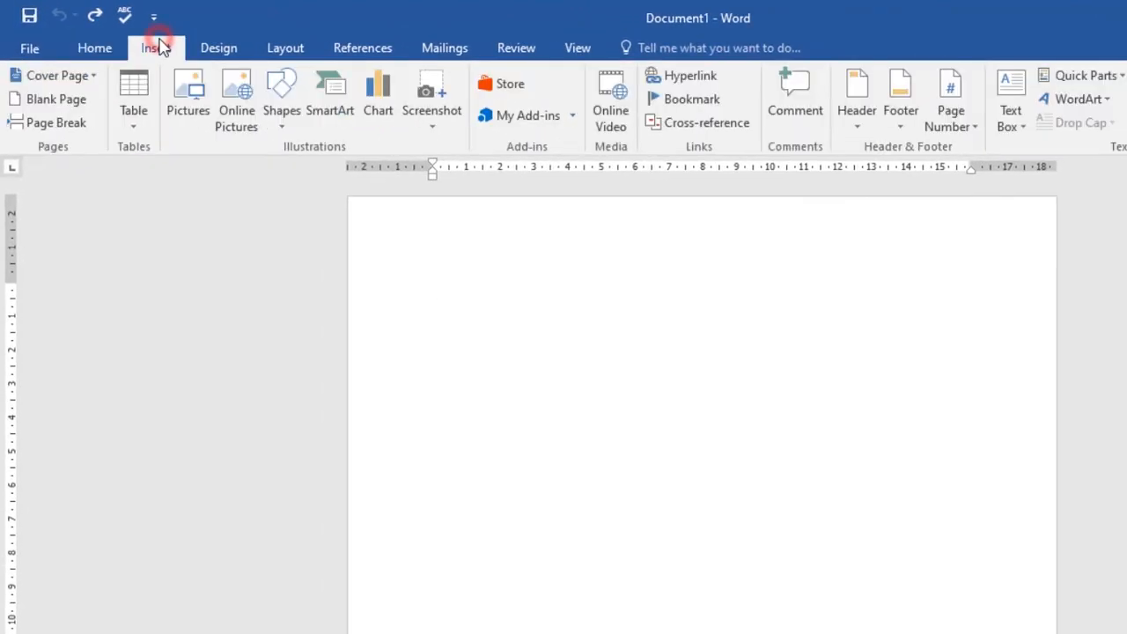
left_click(287, 106)
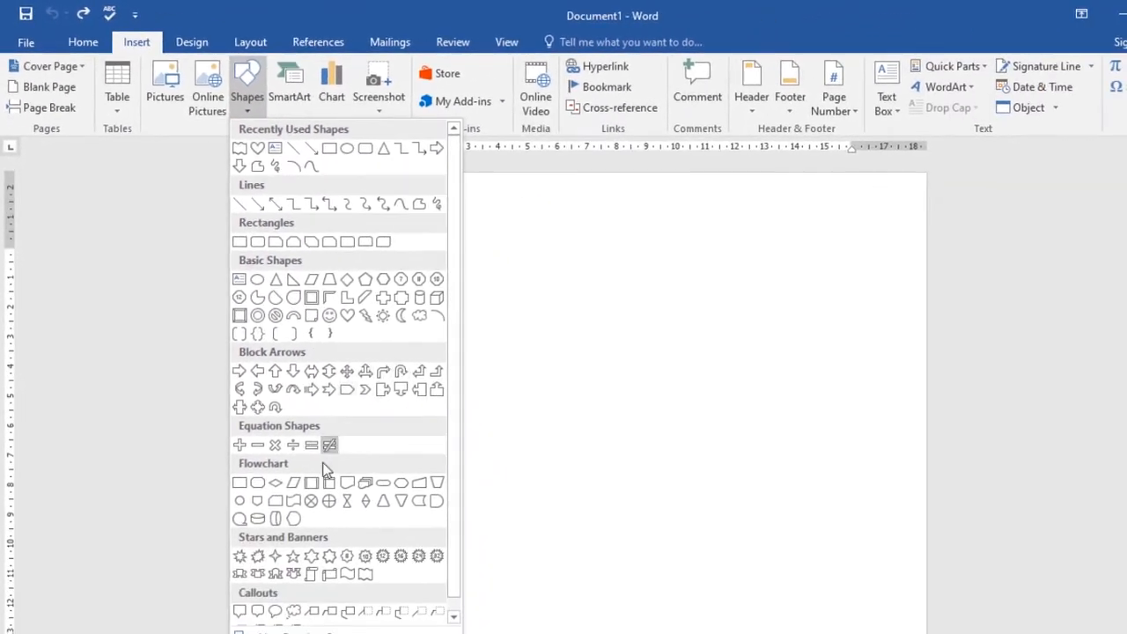
left_click(399, 613)
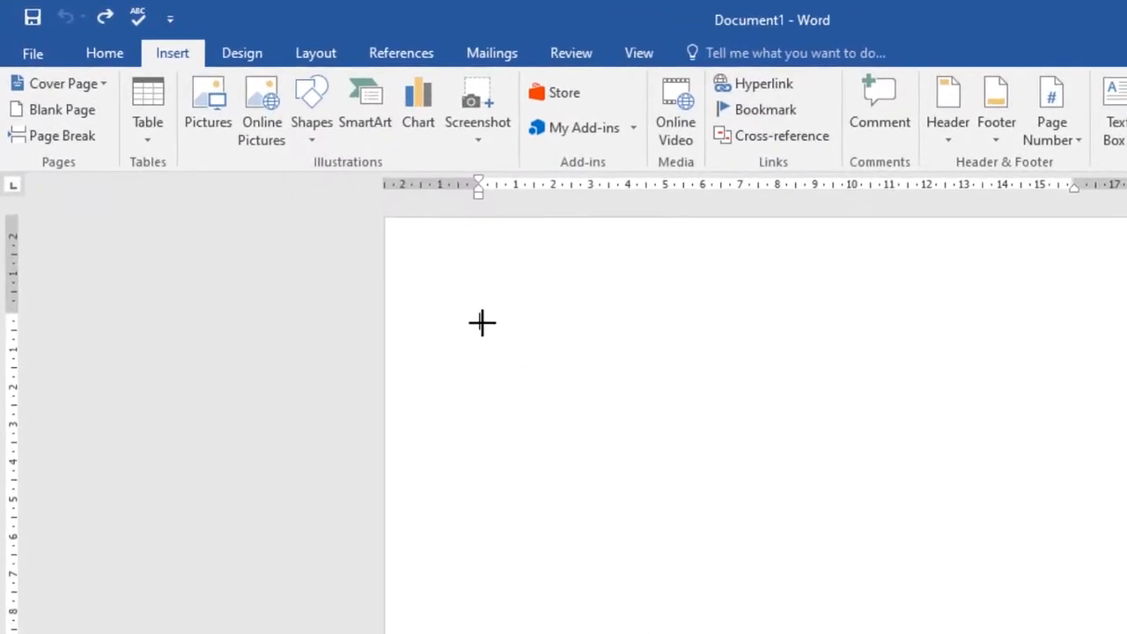
mouse_move(481, 322)
left_mouse_down()
mouse_move(589, 407)
mouse_move(900, 554)
mouse_move(958, 540)
mouse_move(1008, 552)
left_mouse_up()
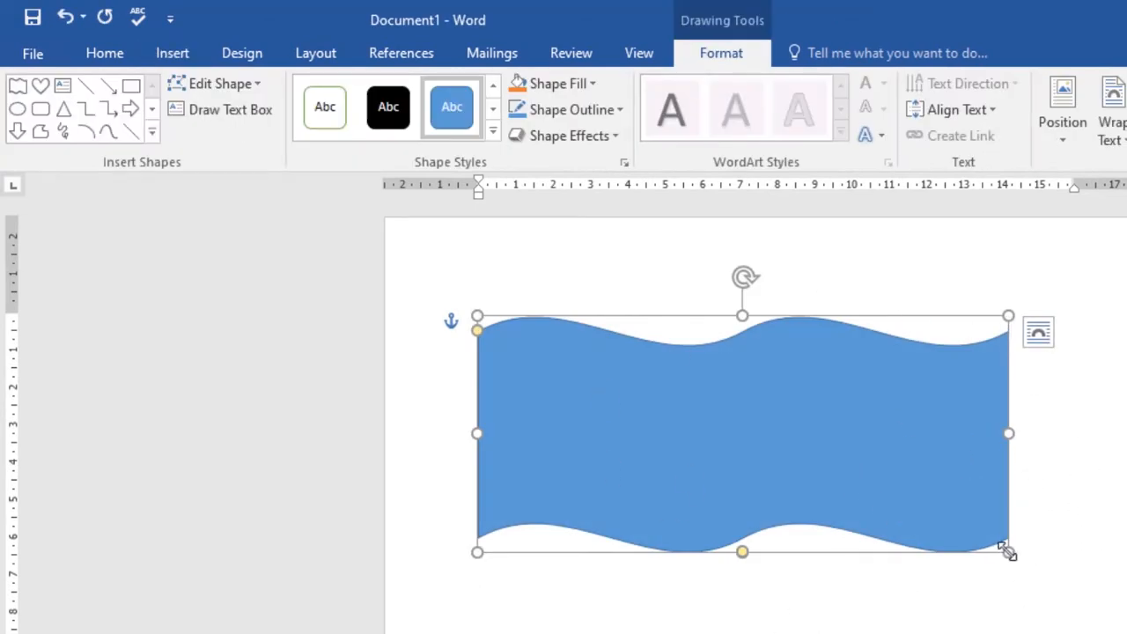
- Resize the wave shape into a flatter banner about 15 cm wide and 5 cm high, leaving space above it
left_click_drag(1008, 552, 1086, 569)
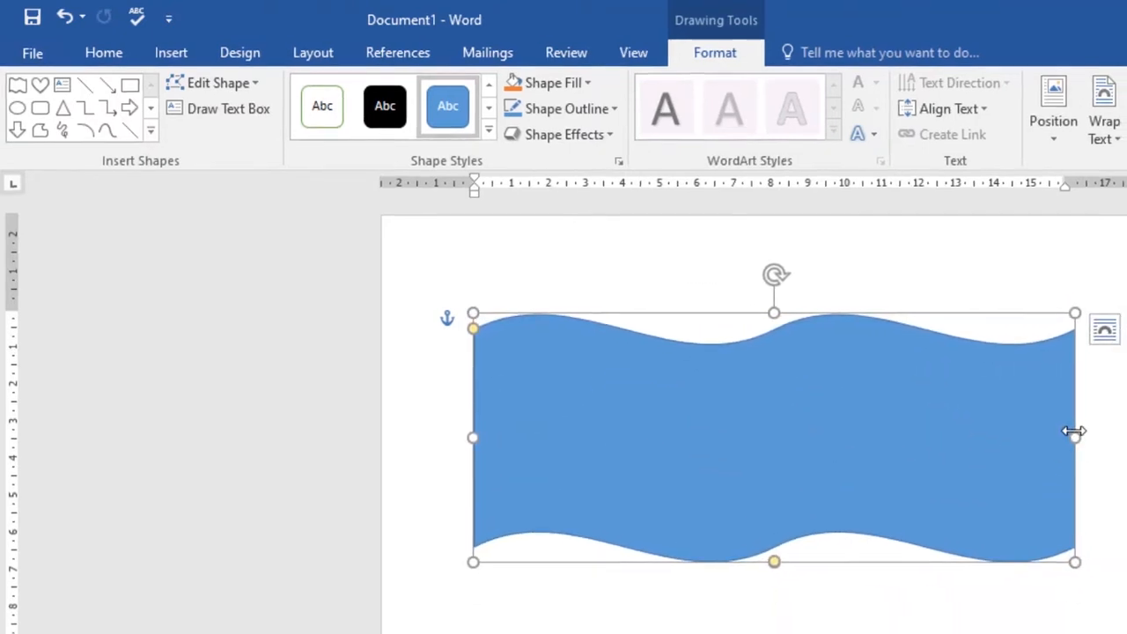
mouse_move(1074, 432)
left_mouse_down()
mouse_move(1126, 461)
mouse_move(1084, 437)
left_mouse_up()
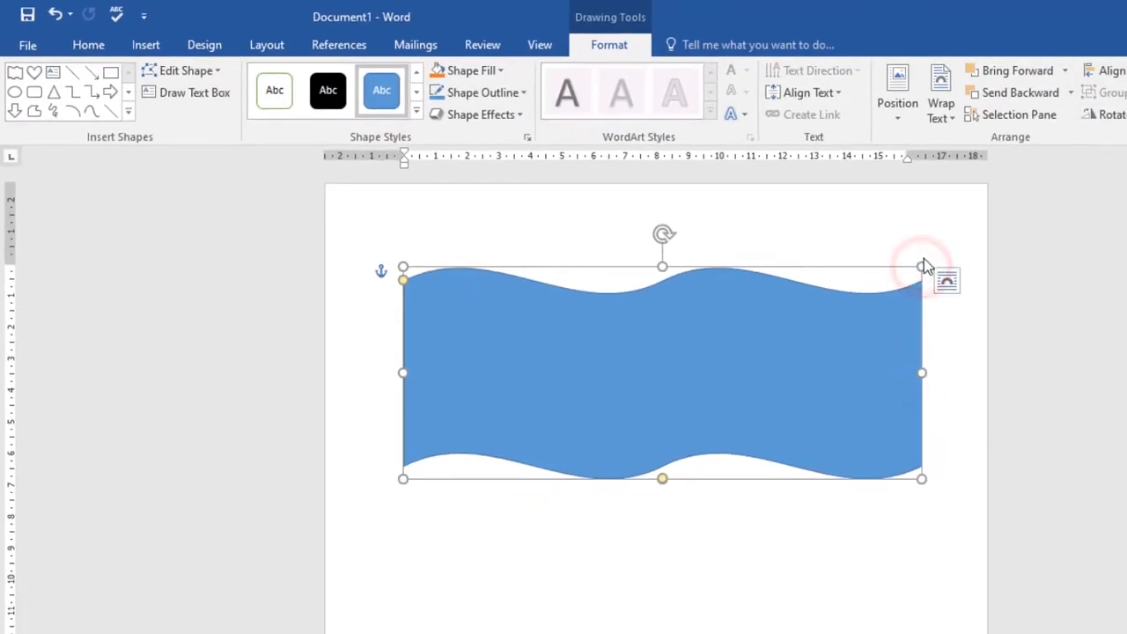
mouse_move(923, 268)
left_mouse_down()
mouse_move(970, 244)
mouse_move(904, 259)
left_mouse_up()
left_click(731, 348)
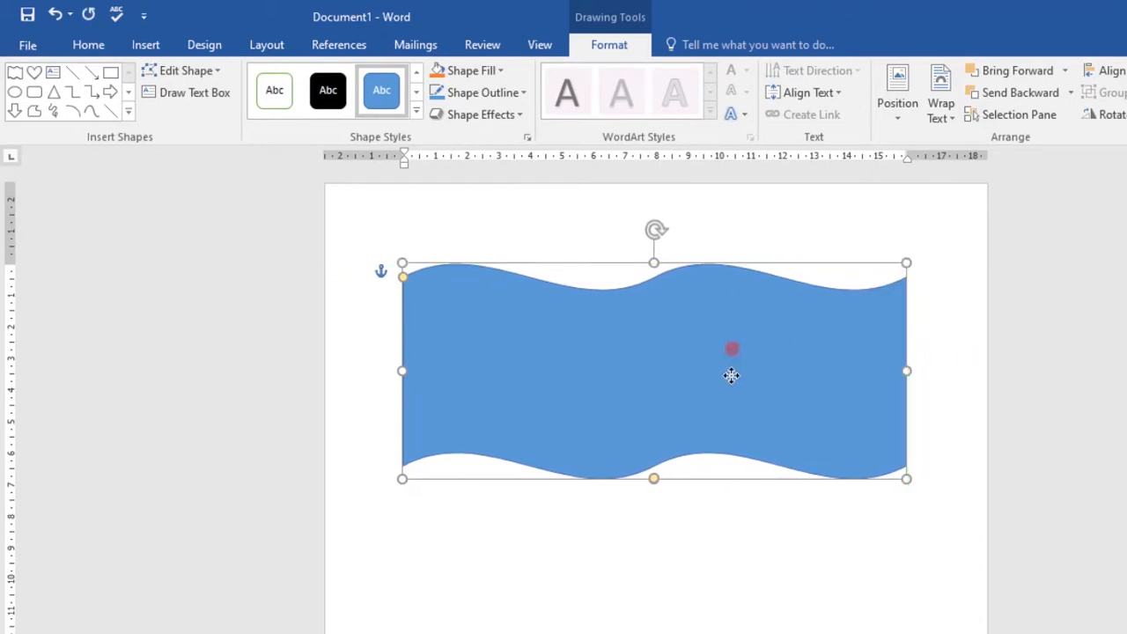
left_click_drag(403, 293, 425, 343)
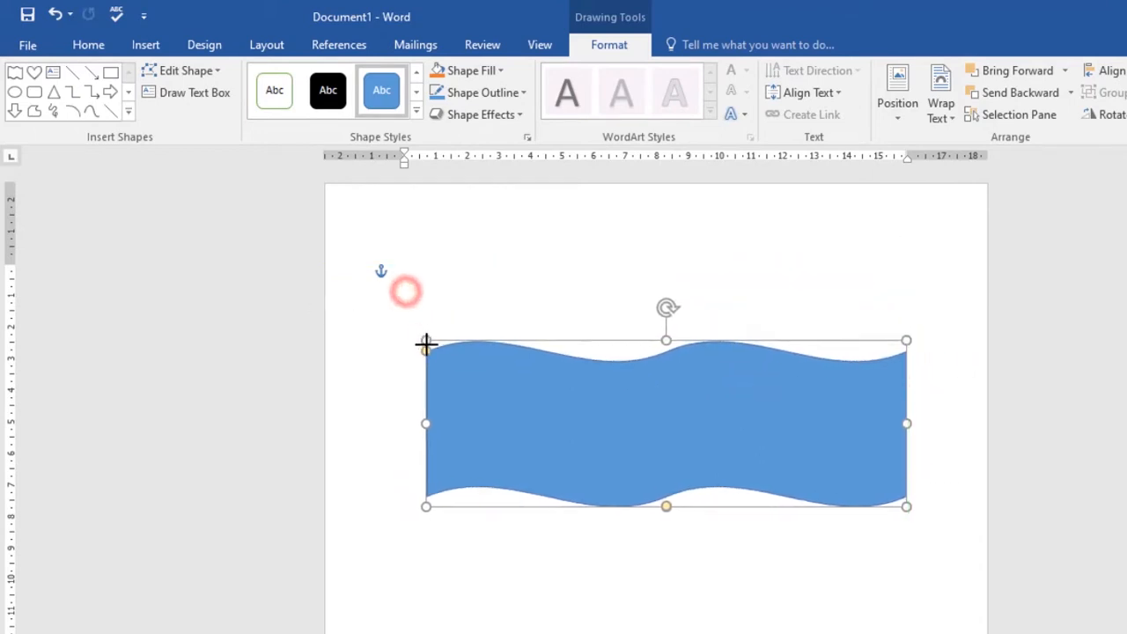
left_click(573, 271)
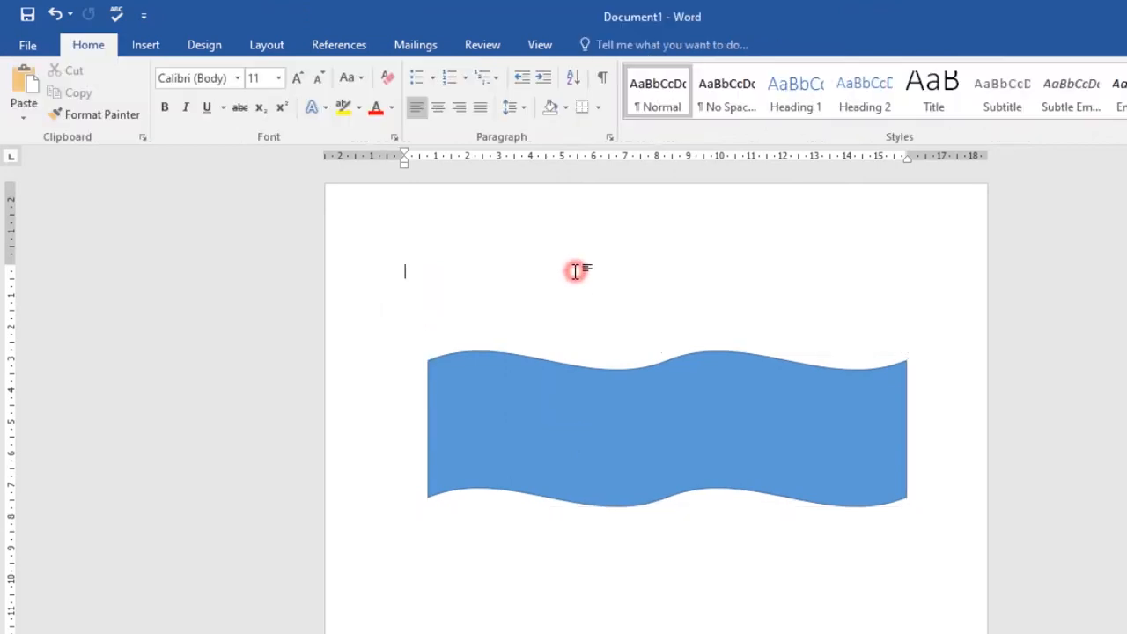
- Insert a large heart shape about 12 cm wide over the wave banner
left_click(145, 45)
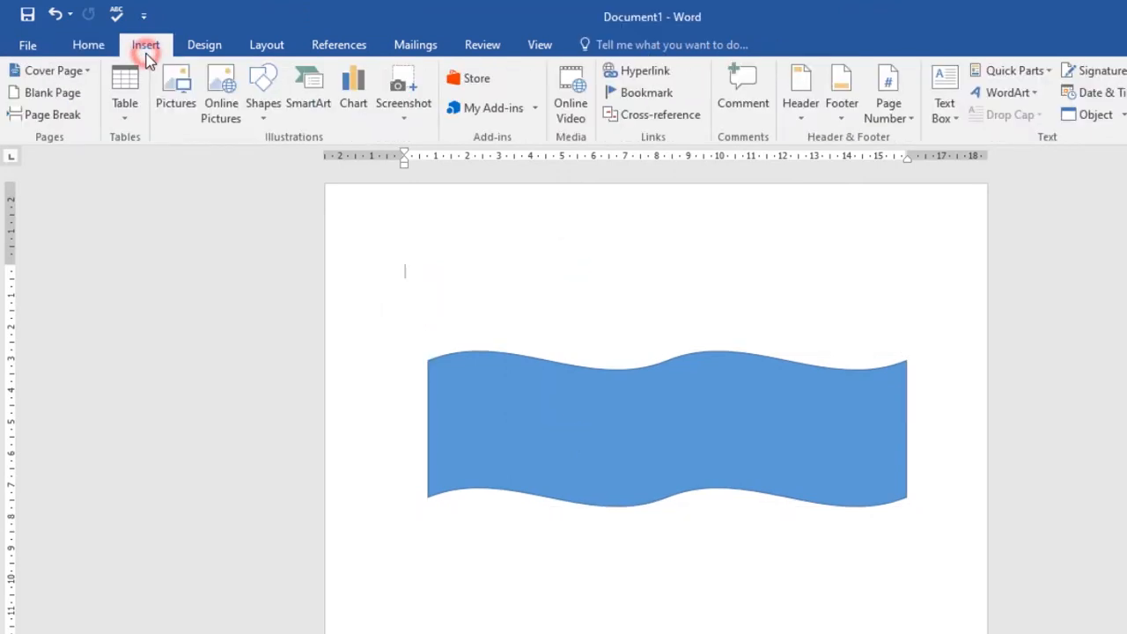
left_click(262, 104)
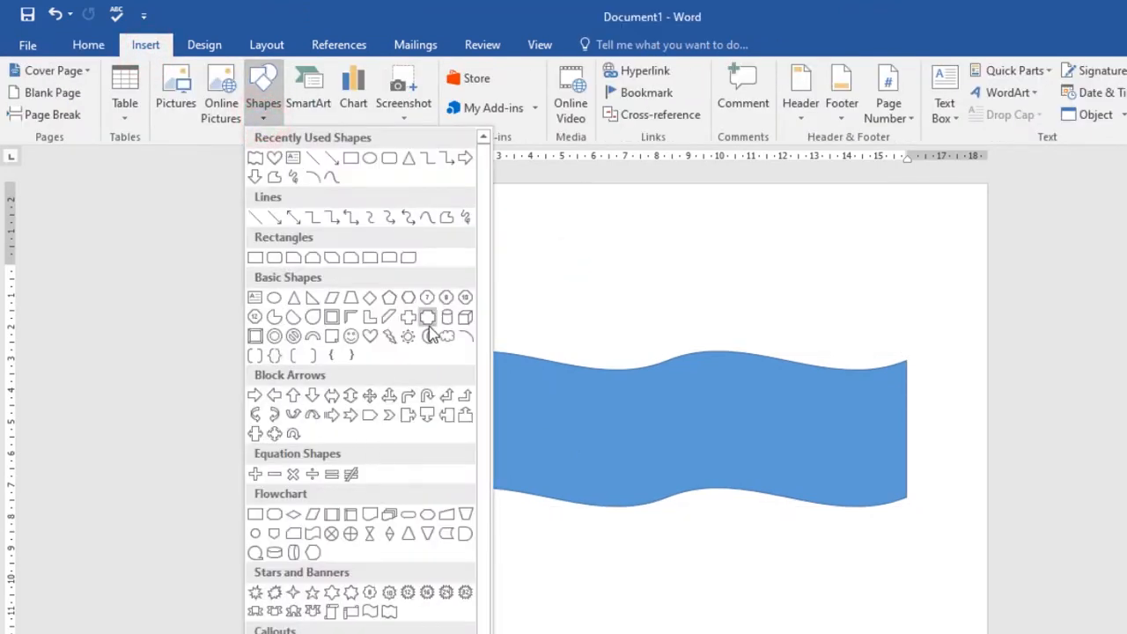
left_click(370, 337)
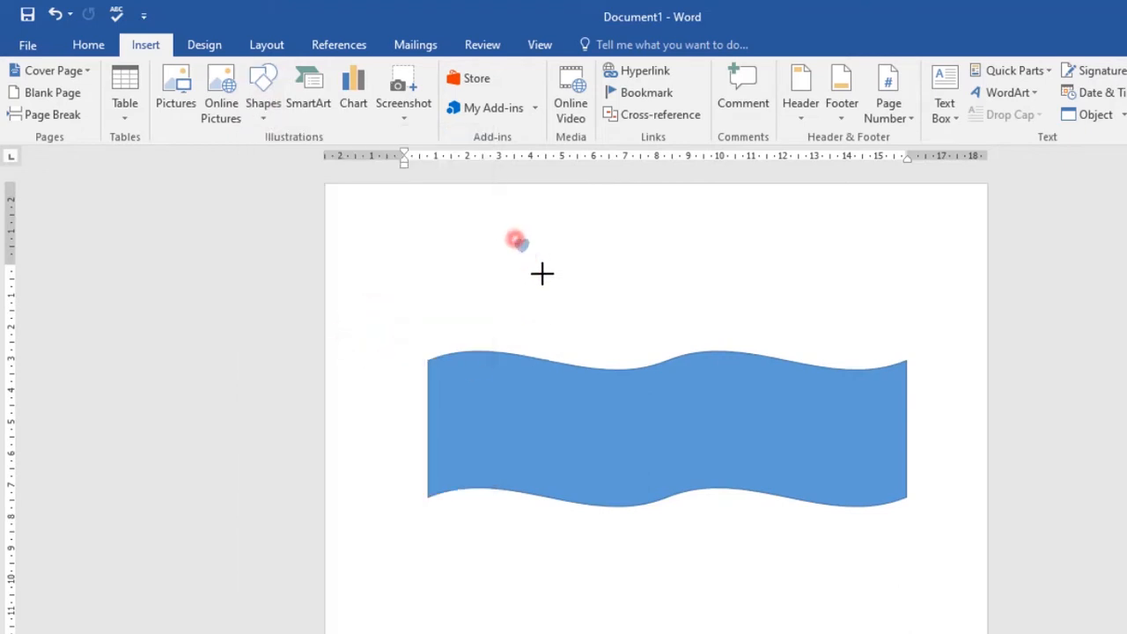
mouse_move(516, 238)
left_mouse_down()
mouse_move(719, 508)
mouse_move(883, 632)
left_mouse_up()
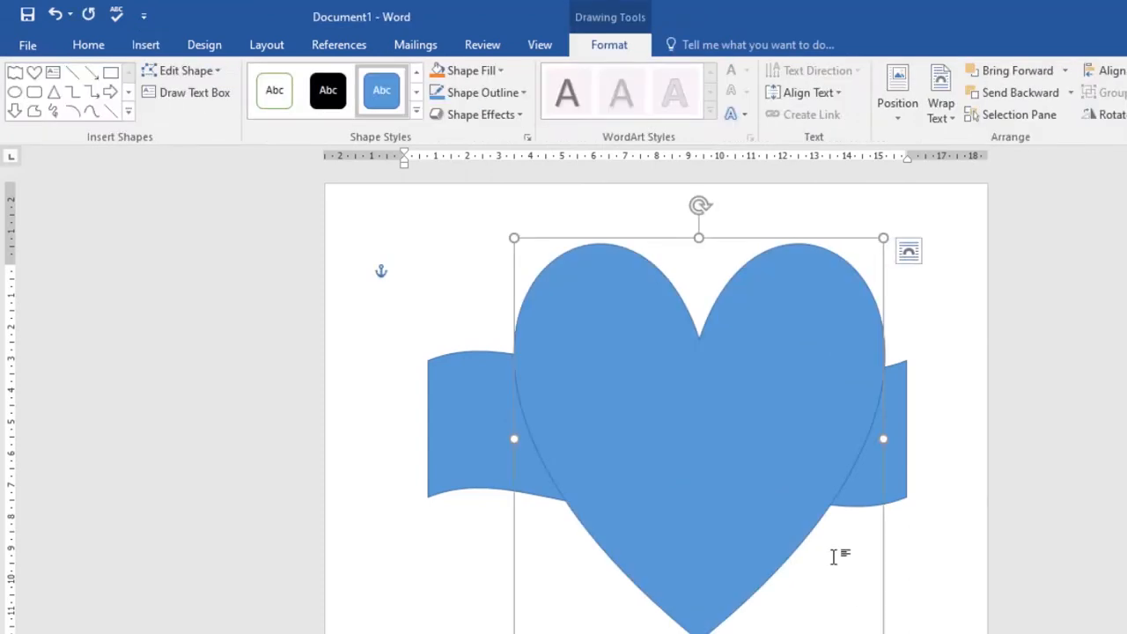
- Resize the heart to about 12.5 cm wide and centre it over the banner so both banner ends stick out
left_click_drag(712, 387, 647, 412)
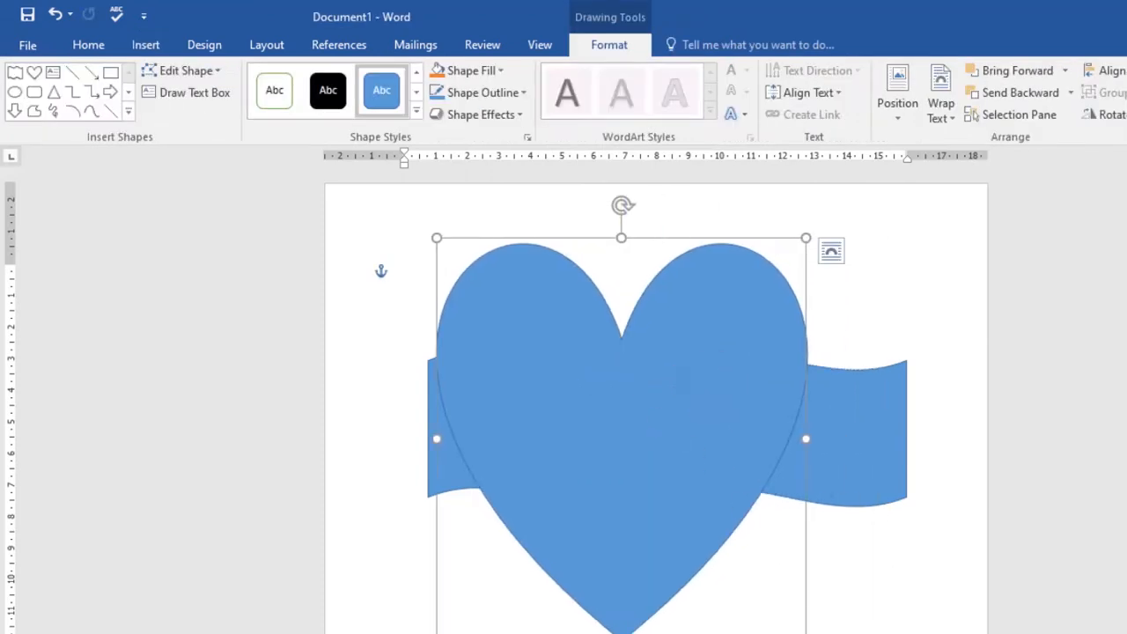
left_click_drag(797, 632, 853, 525)
left_click_drag(710, 378, 757, 448)
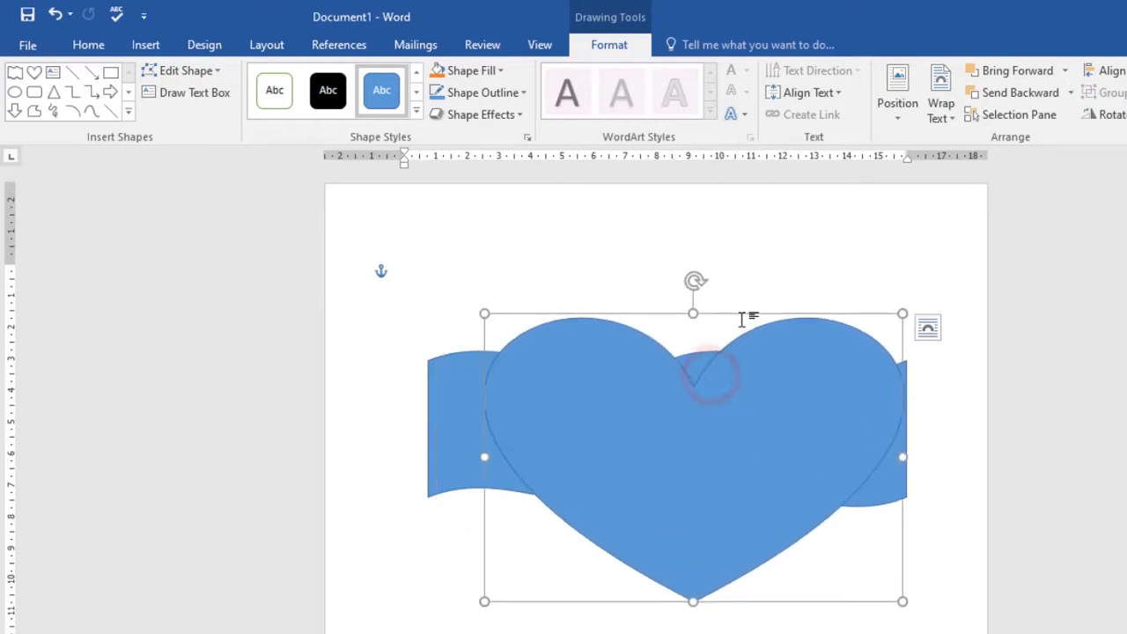
left_click_drag(485, 313, 473, 261)
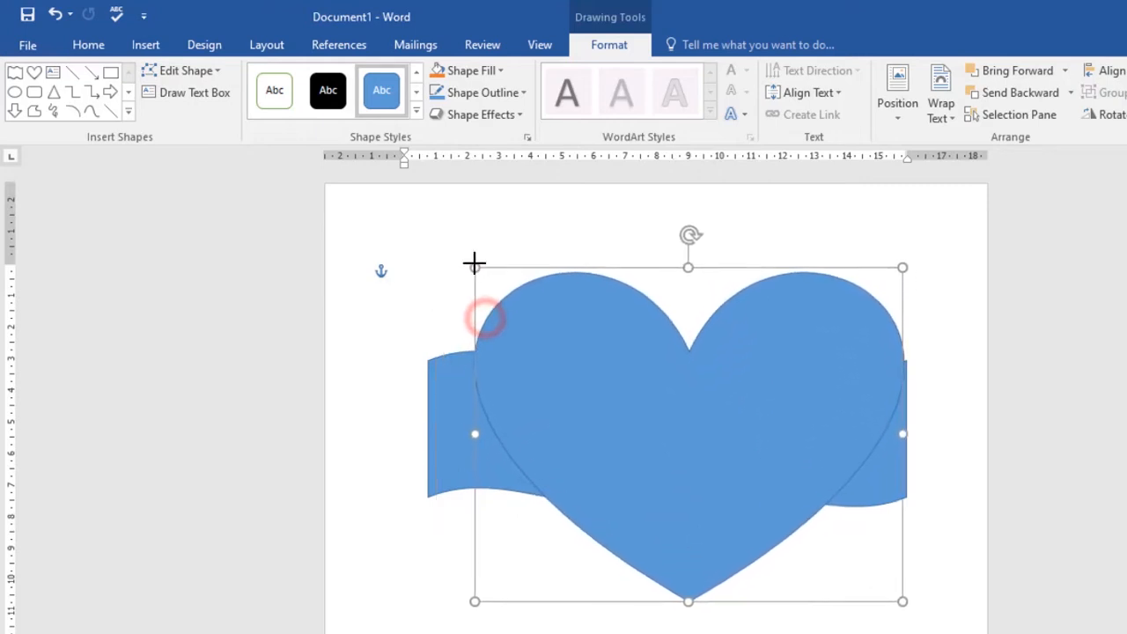
left_click_drag(684, 448, 651, 438)
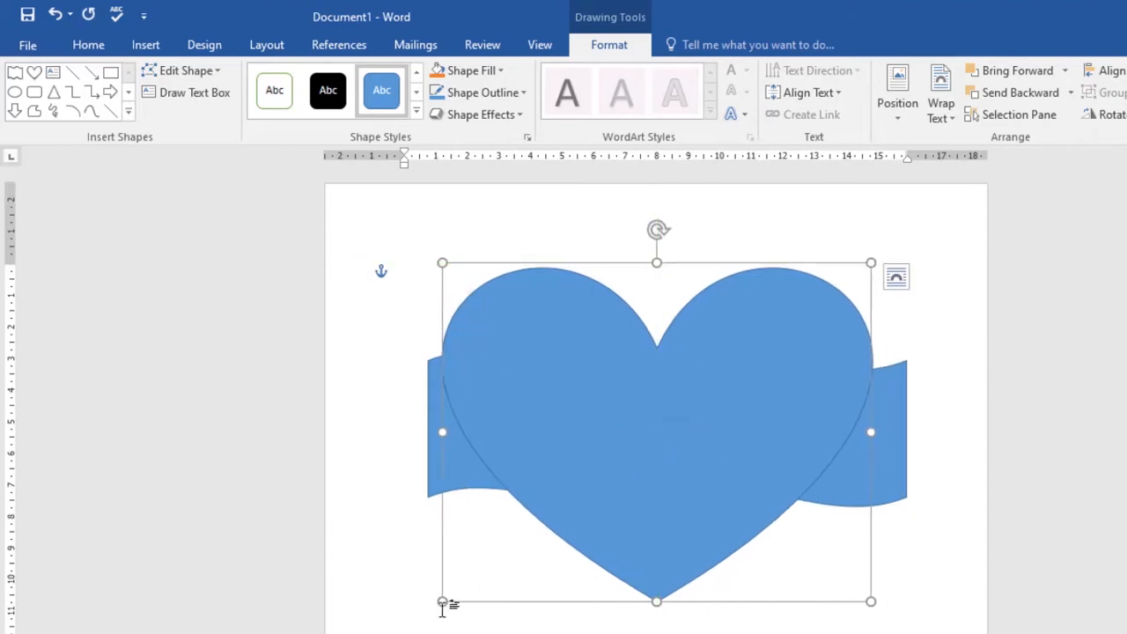
left_click_drag(444, 601, 486, 627)
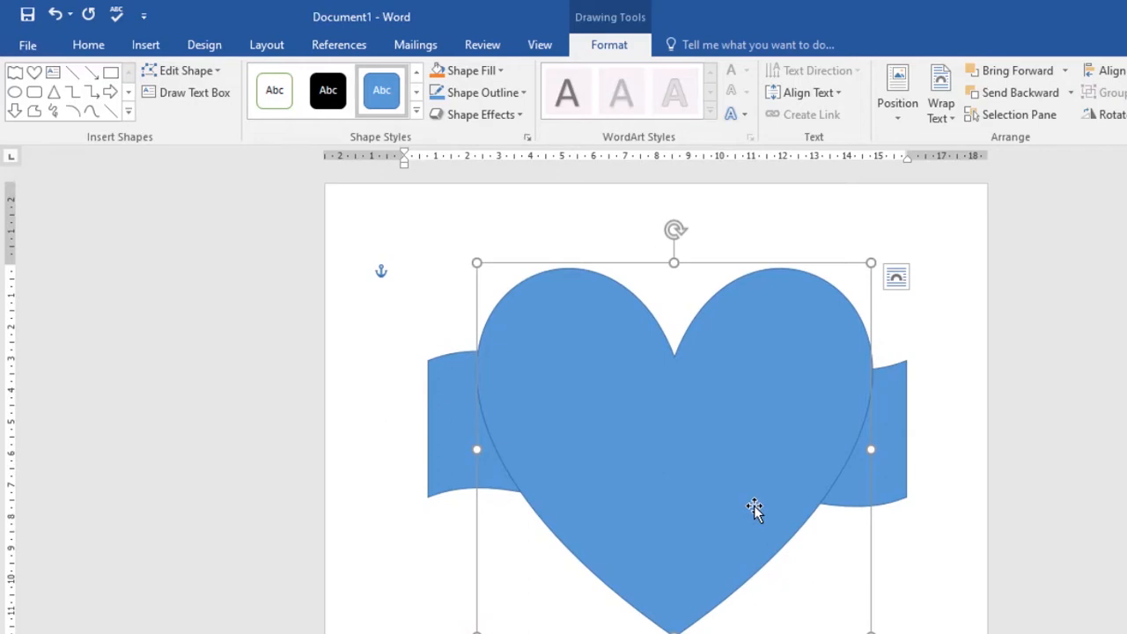
left_click(924, 320)
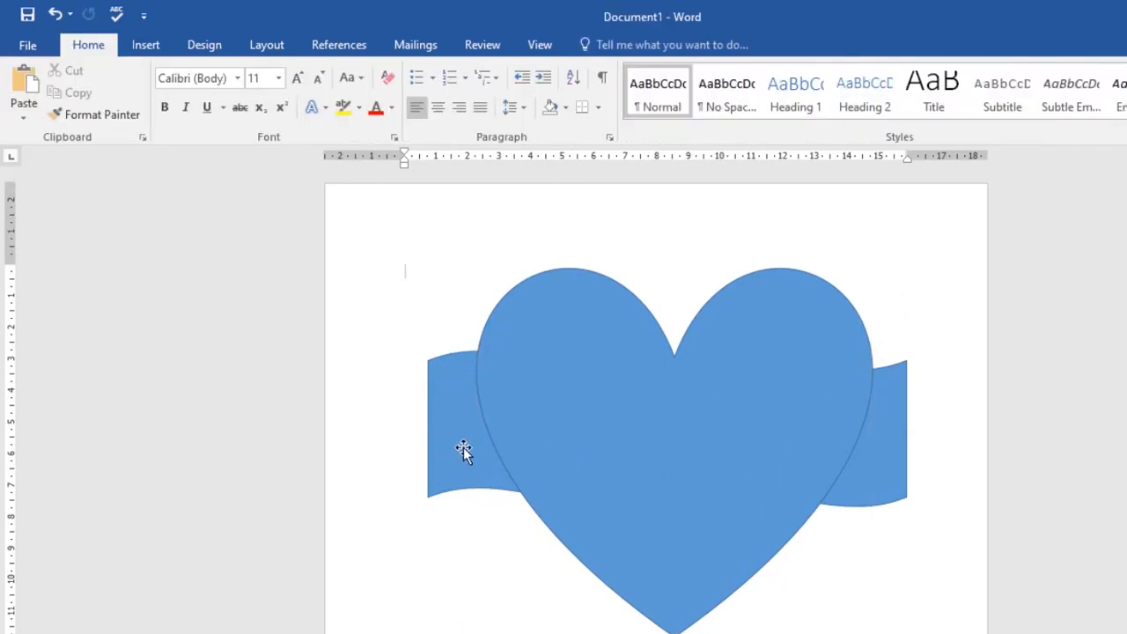
left_click_drag(692, 455, 676, 433)
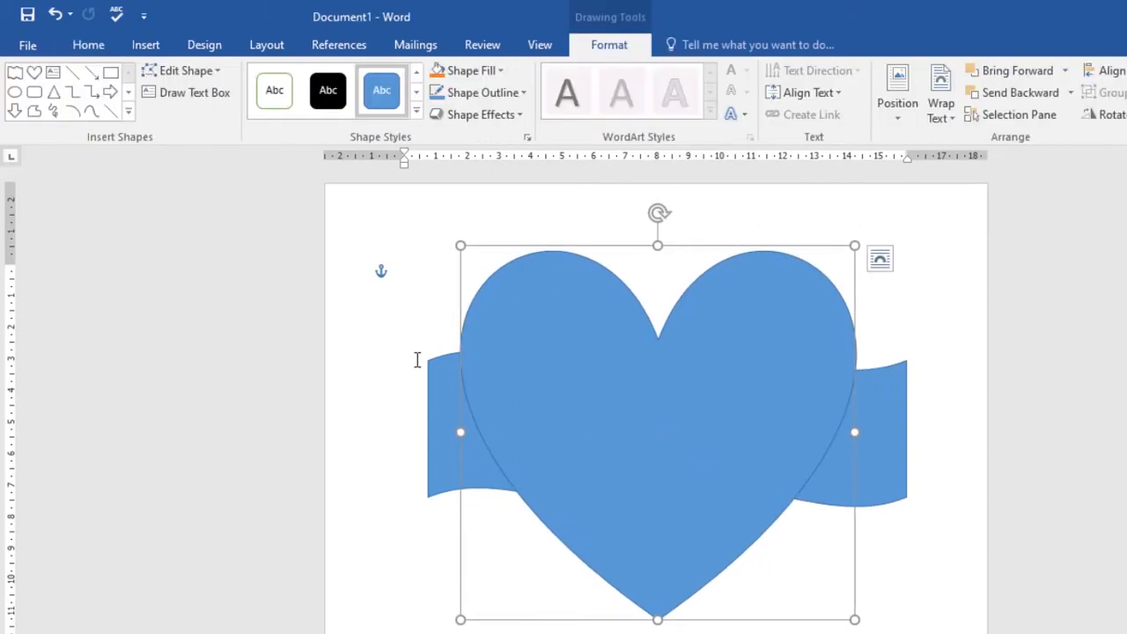
- Send the heart to the back behind the wave banner and shift it slightly up
right_click(644, 411)
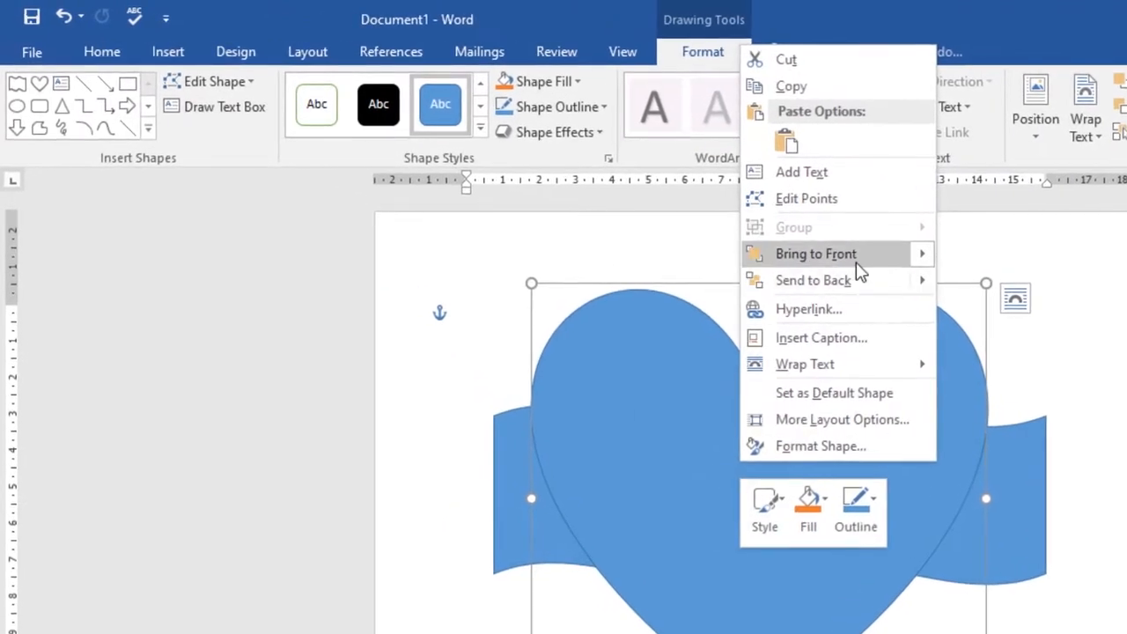
mouse_move(743, 226)
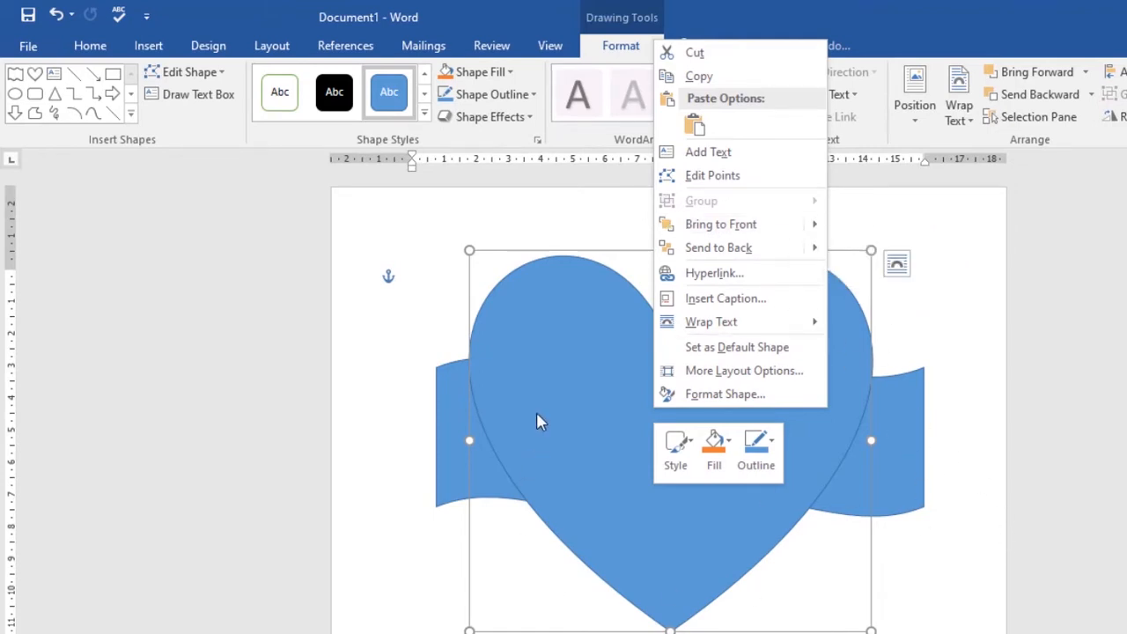
mouse_move(662, 252)
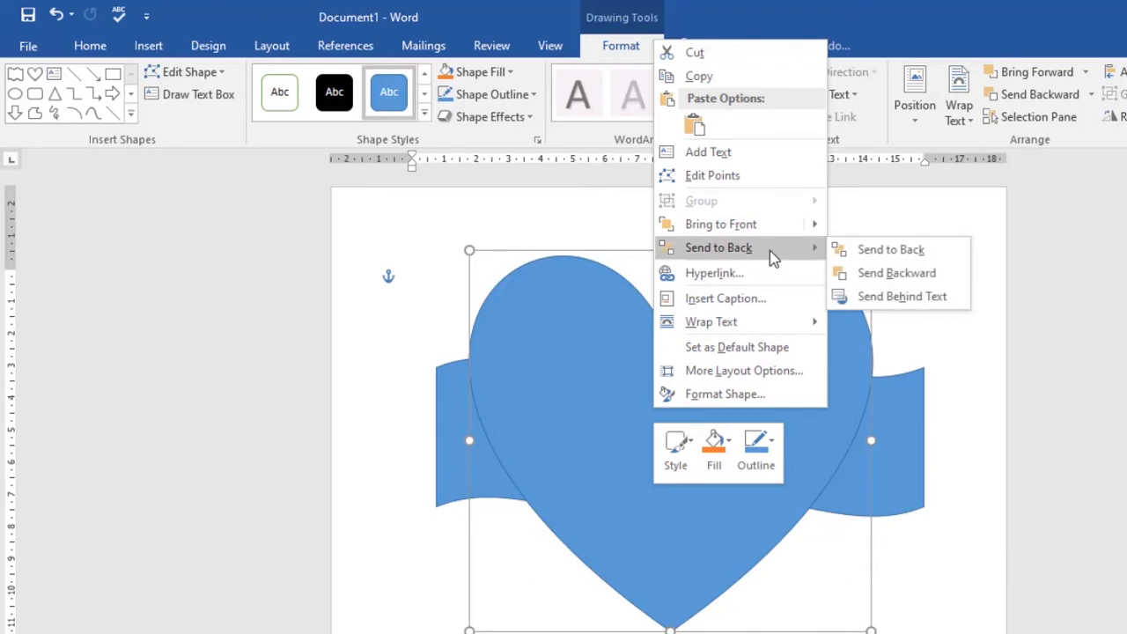
left_click(898, 255)
left_click_drag(776, 327, 797, 294)
left_click(946, 308)
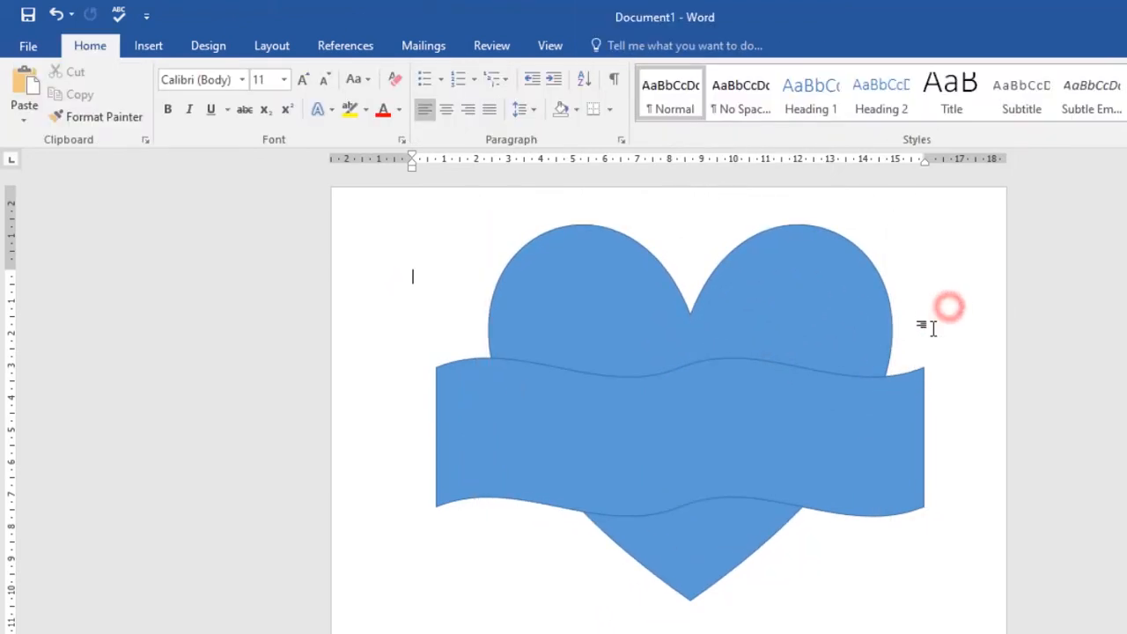
- Move the wave banner slightly up and send it to the back behind the heart
left_click_drag(711, 428, 709, 403)
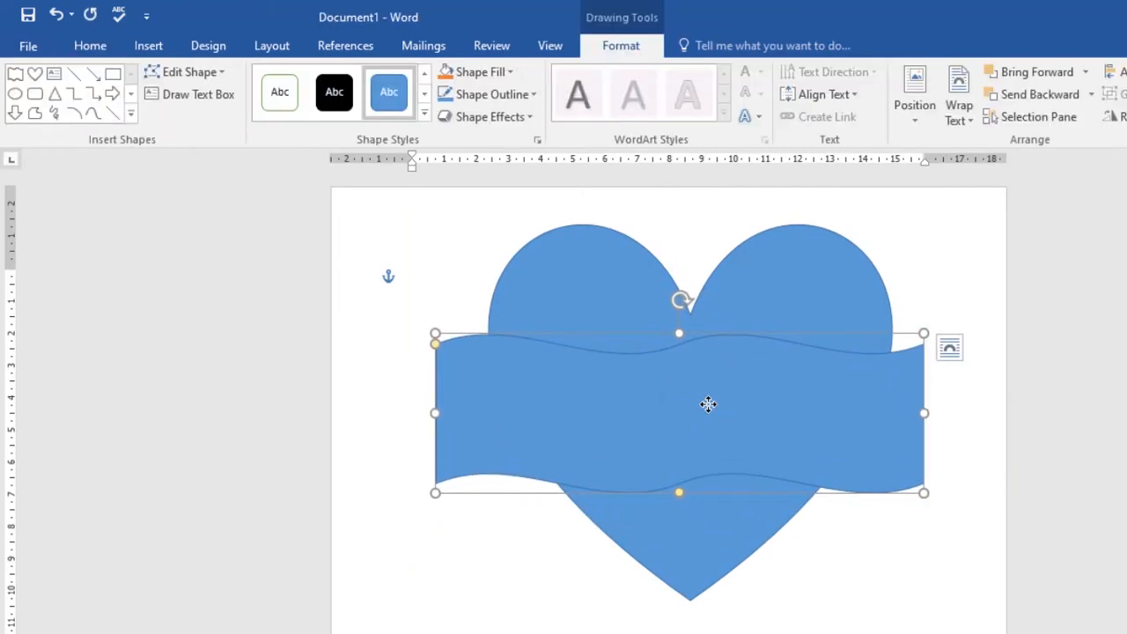
right_click(709, 405)
mouse_move(787, 244)
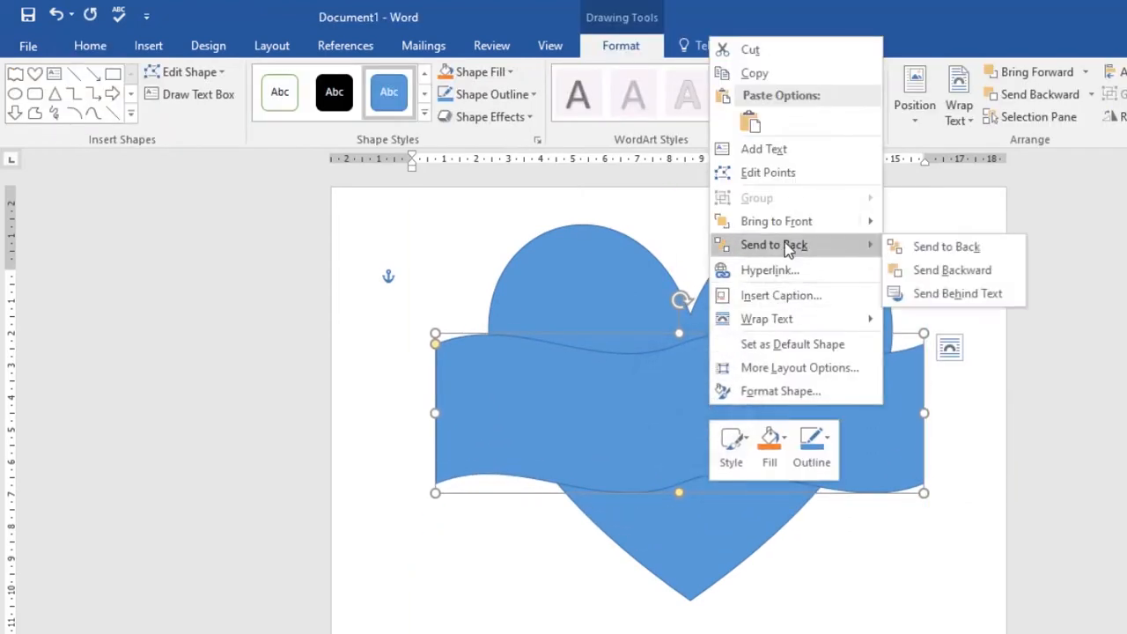
left_click(940, 249)
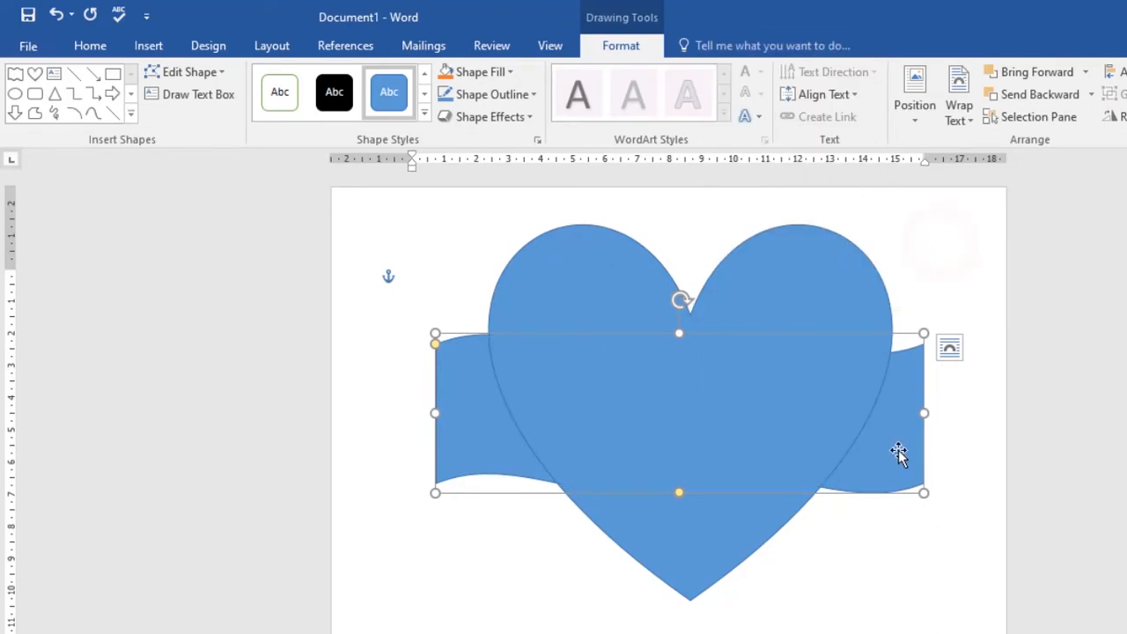
mouse_move(897, 453)
left_mouse_down()
mouse_move(922, 396)
mouse_move(930, 420)
mouse_move(907, 465)
mouse_move(892, 455)
left_mouse_up()
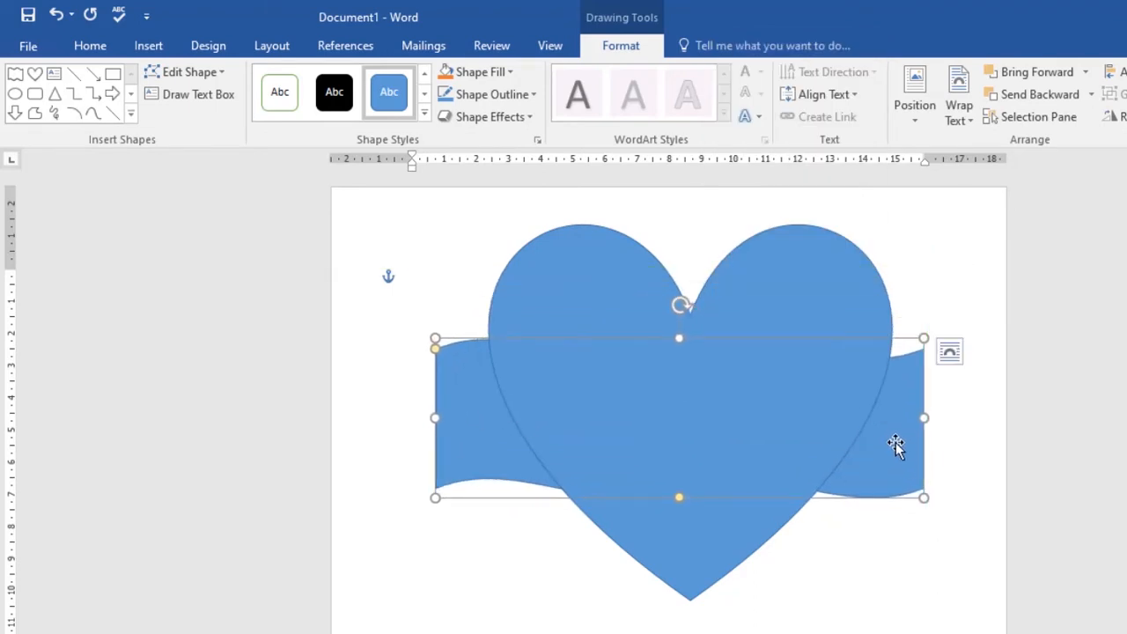
- Bring the wave banner to the front of the heart and fine-tune its vertical position across the middle
right_click(895, 446)
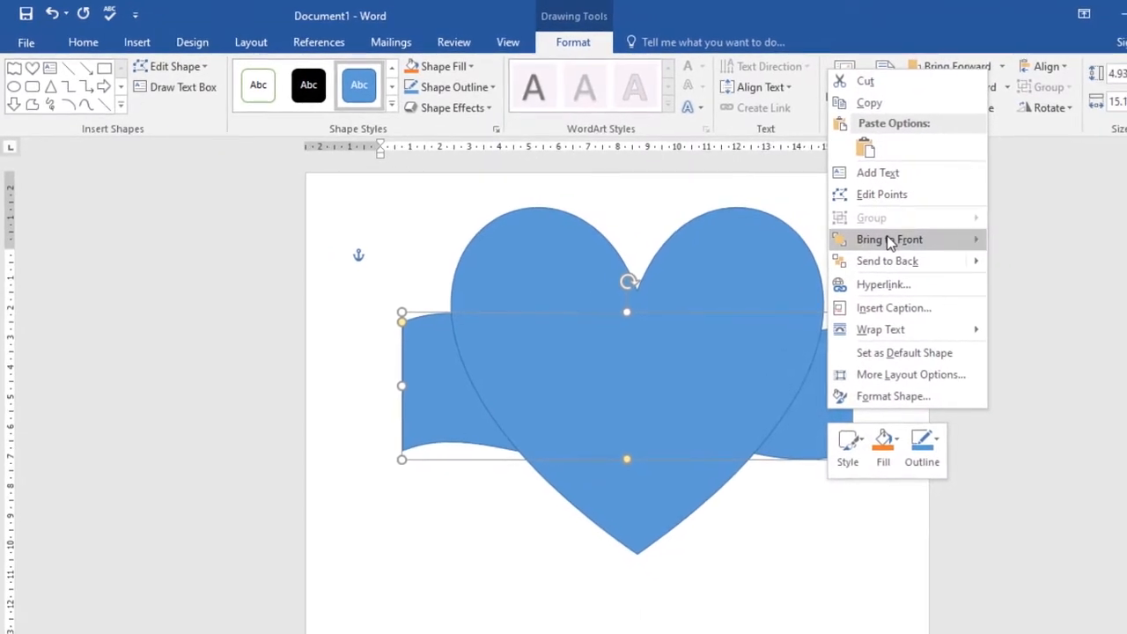
mouse_move(963, 260)
left_click(1041, 245)
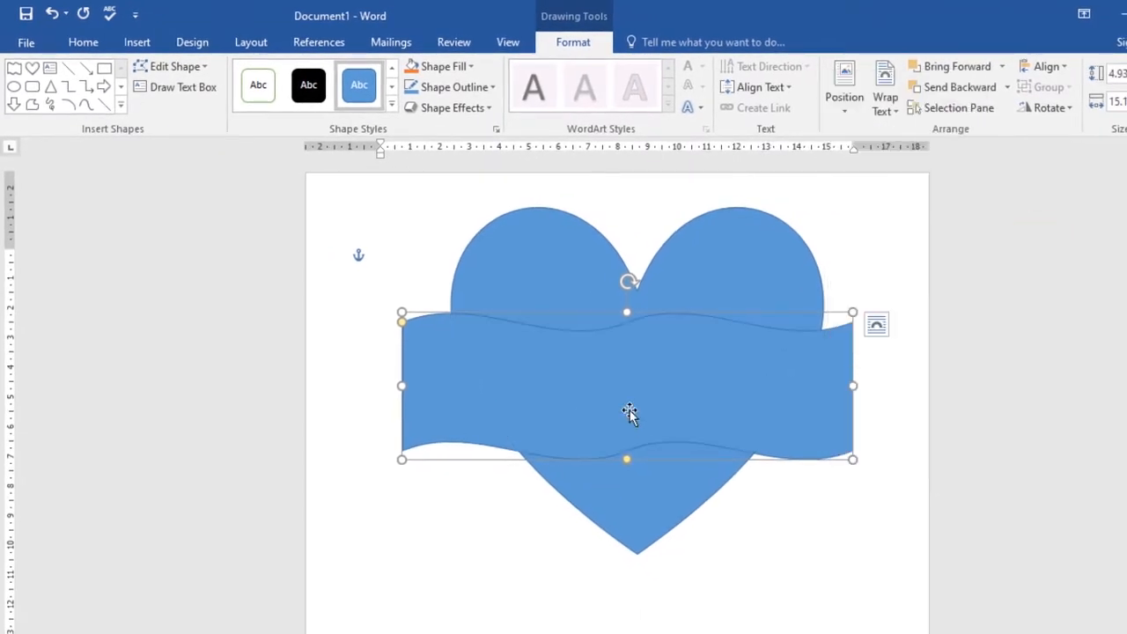
mouse_move(628, 410)
left_mouse_down()
mouse_move(686, 425)
mouse_move(643, 403)
mouse_move(623, 412)
left_mouse_up()
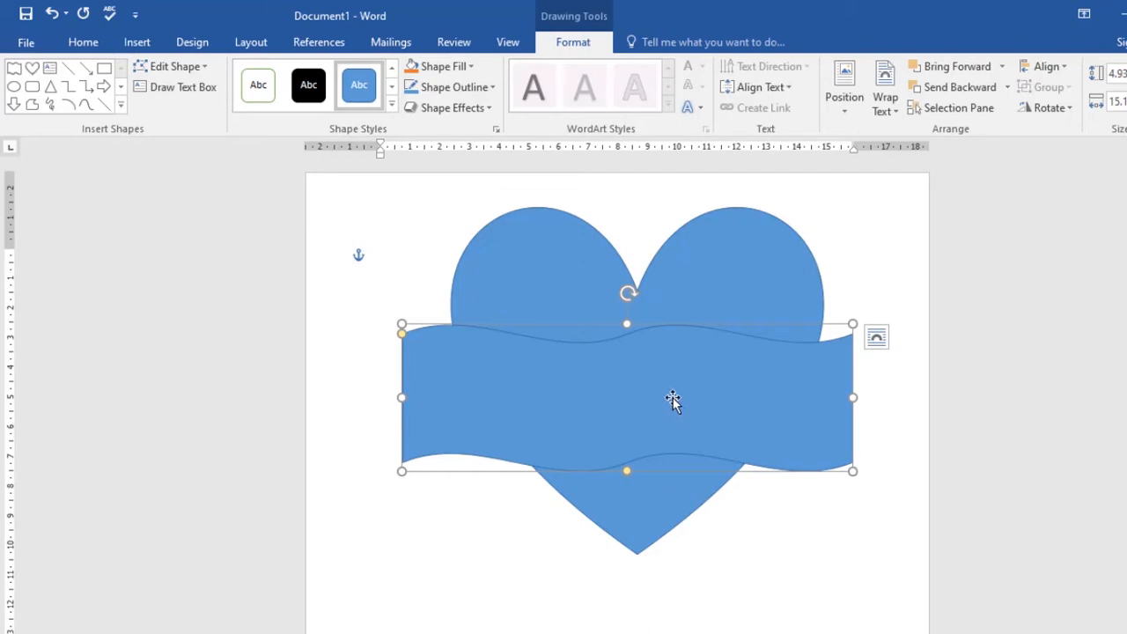
mouse_move(672, 397)
left_mouse_down()
mouse_move(701, 390)
mouse_move(668, 380)
left_mouse_up()
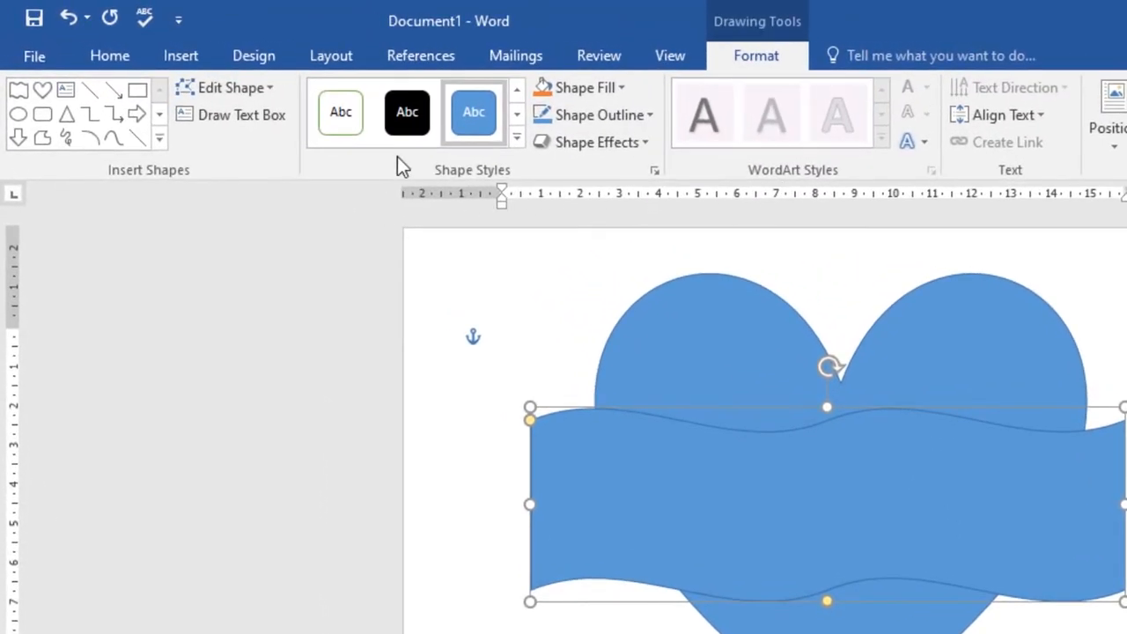
- Try a gradient light blue style, a shadowed grey style and a transparent style with a gold outline on the wave banner
left_click(518, 138)
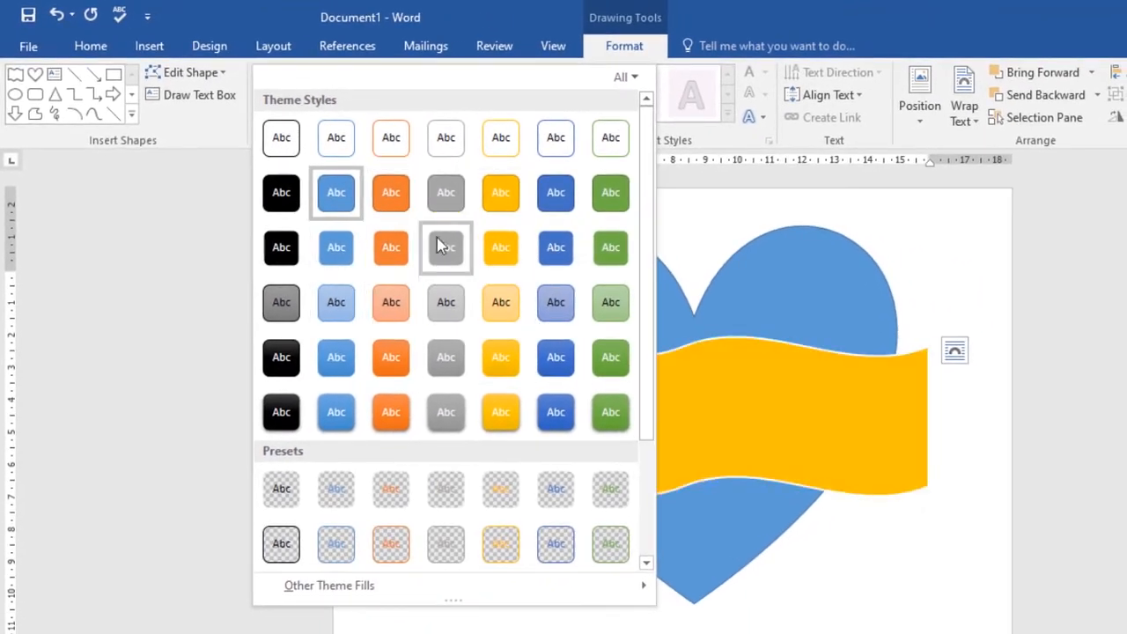
left_click(344, 357)
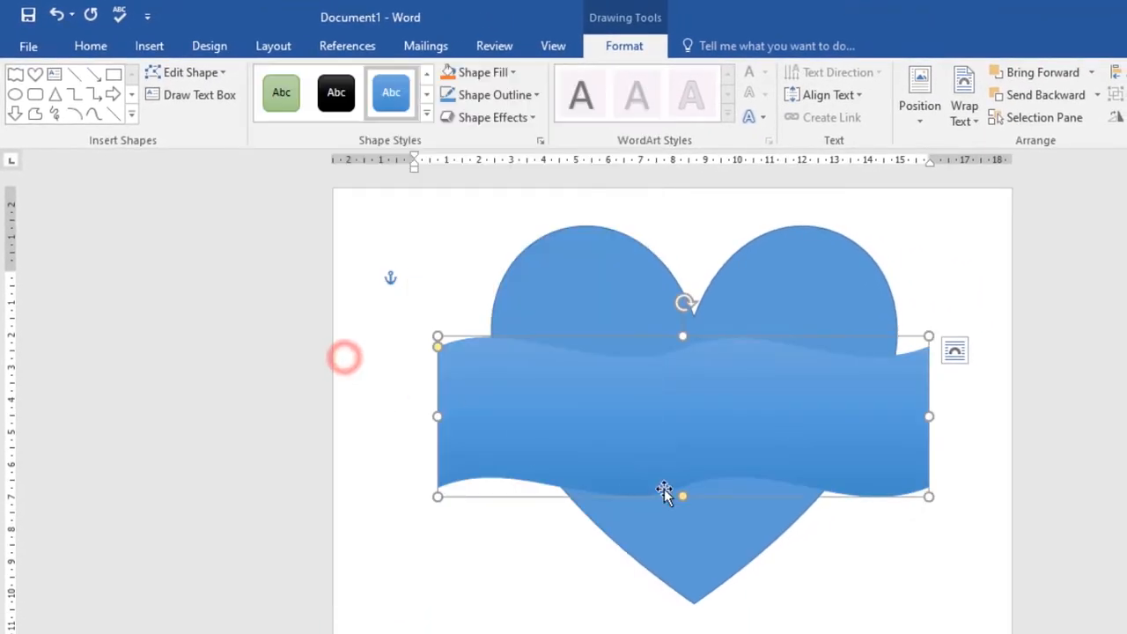
left_click(426, 114)
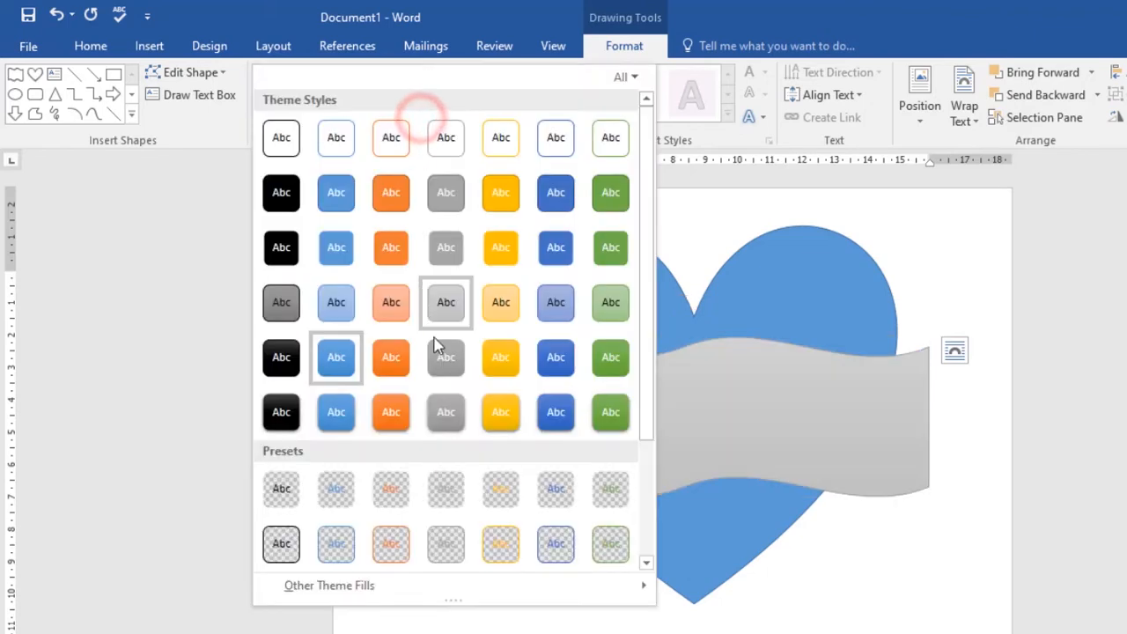
left_click(449, 412)
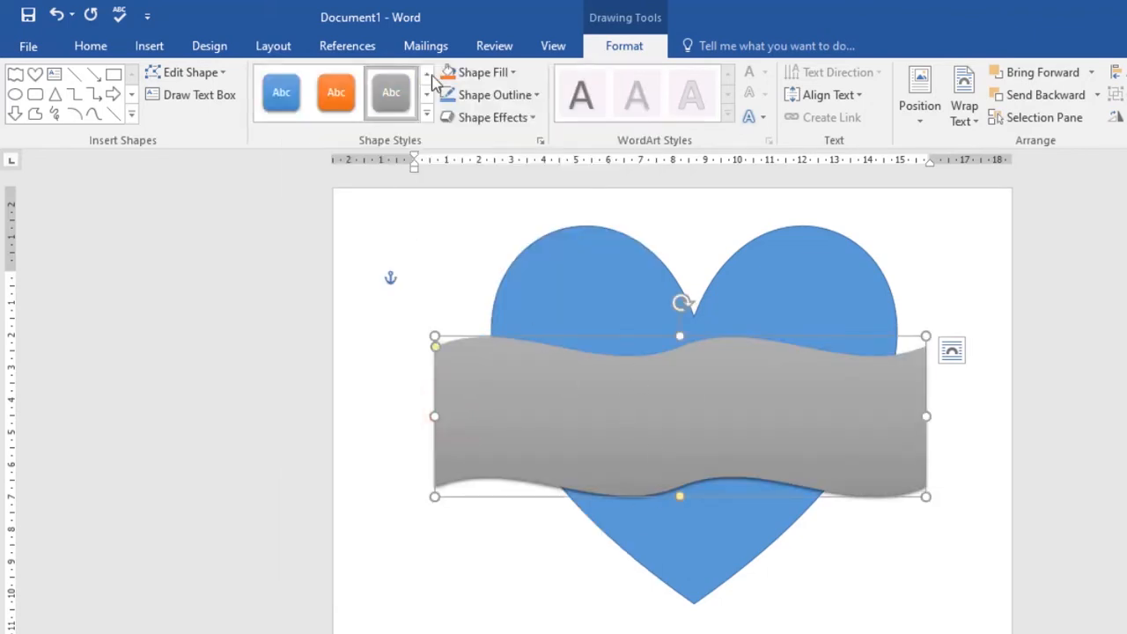
left_click(427, 115)
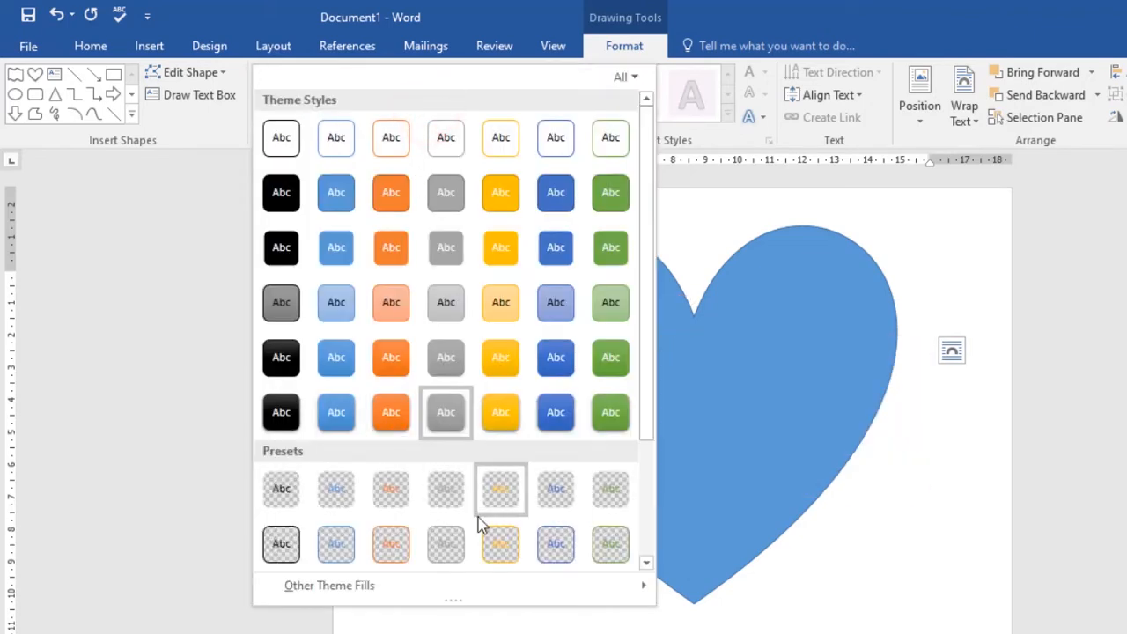
left_click(519, 562)
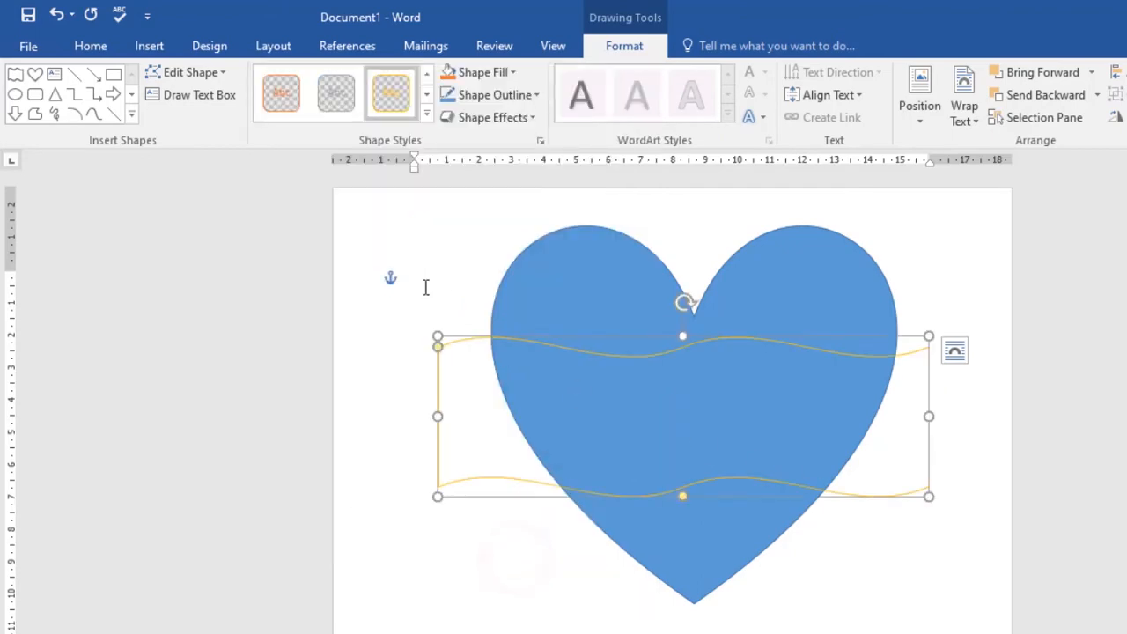
- Apply the shadowed dark blue gradient theme style to the wave banner and move the banner slightly down over the heart
left_click(427, 115)
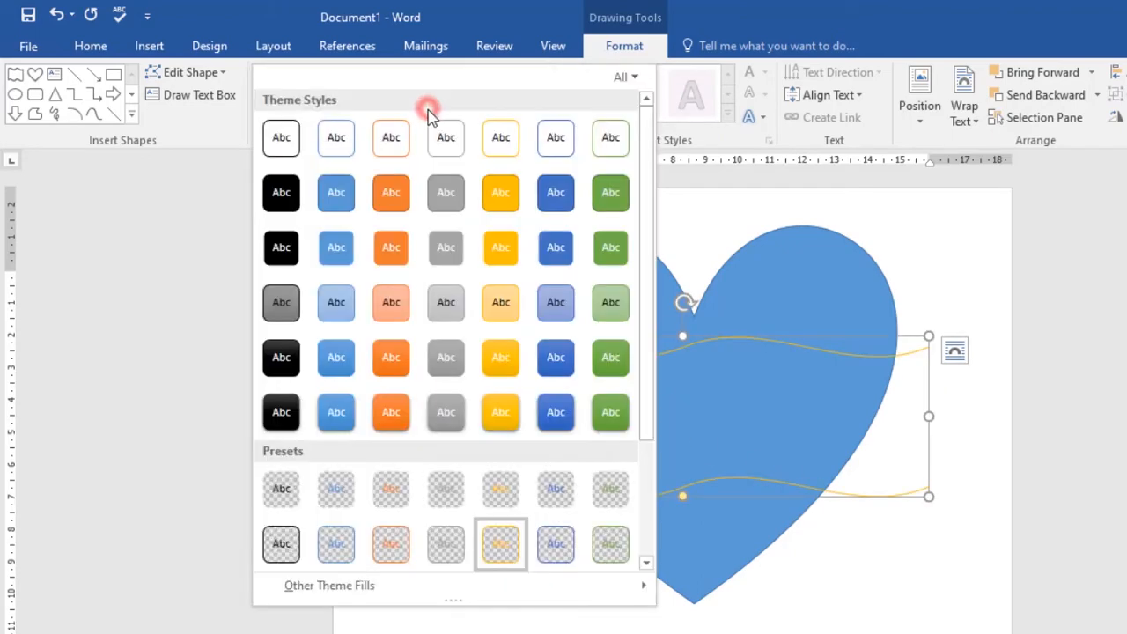
left_click(552, 407)
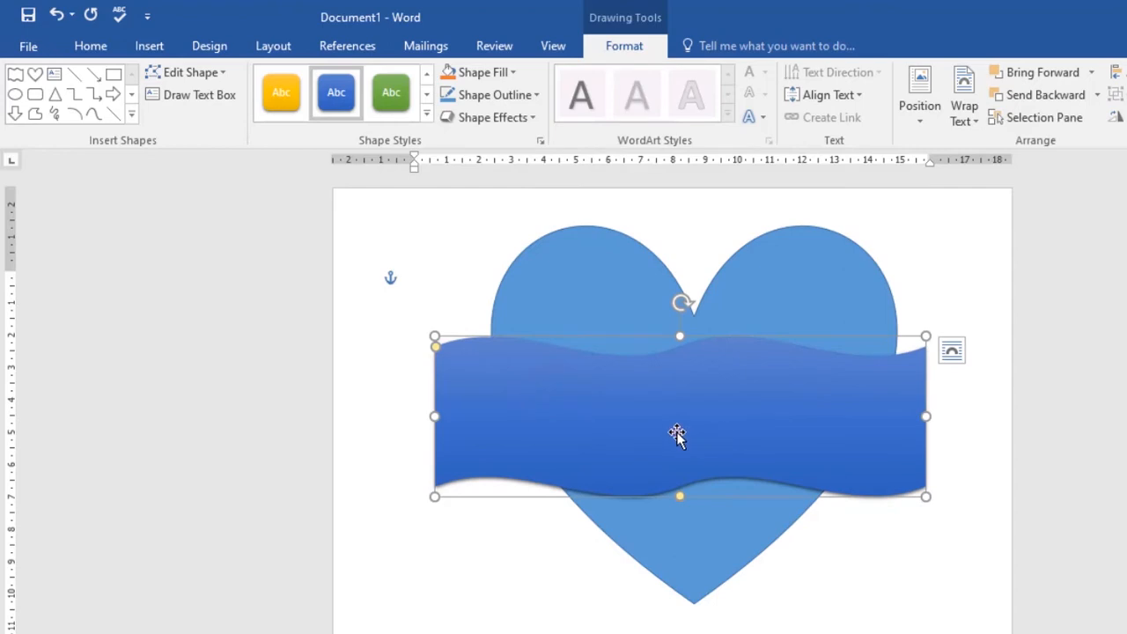
left_click_drag(676, 434, 679, 447)
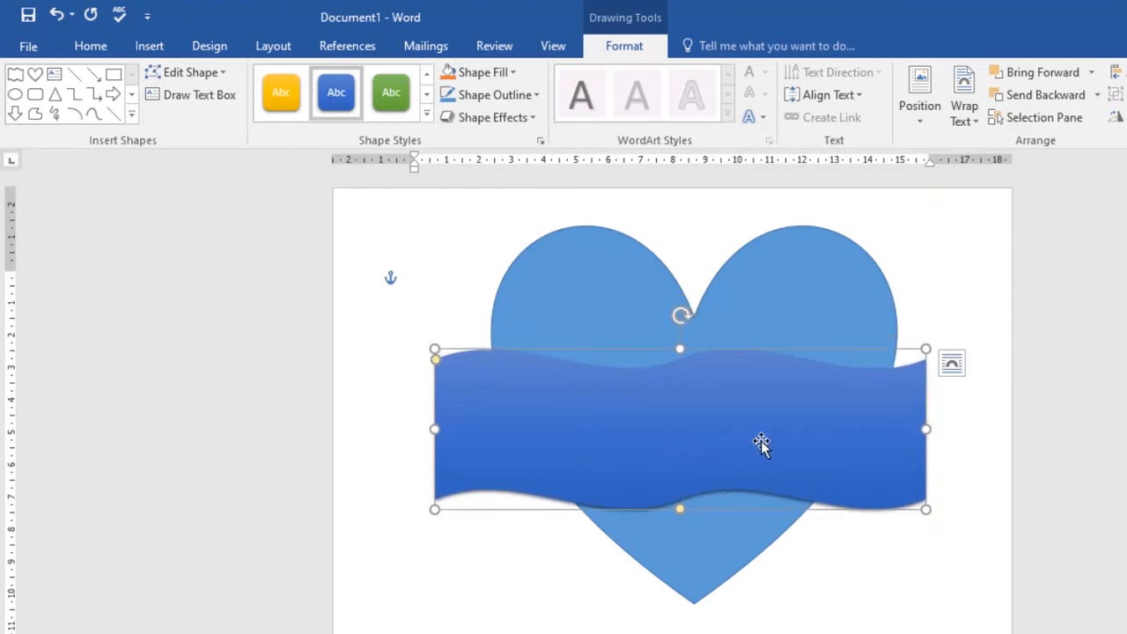
- Fill the heart with a custom pink colour of about RGB 226, 78, 205
left_click(570, 301)
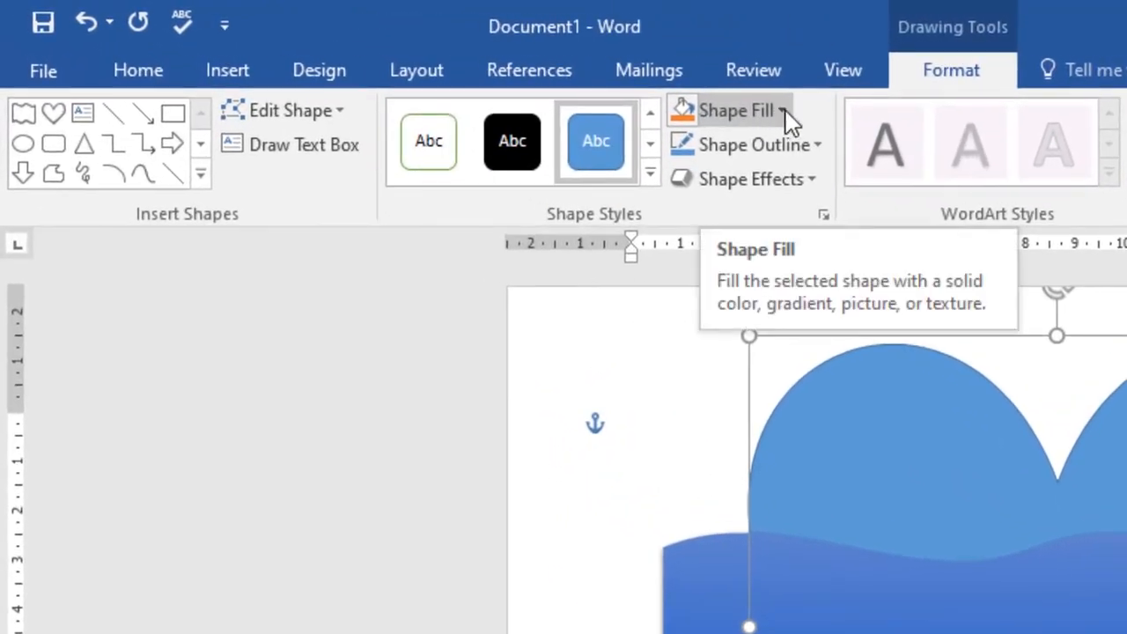
left_click(784, 110)
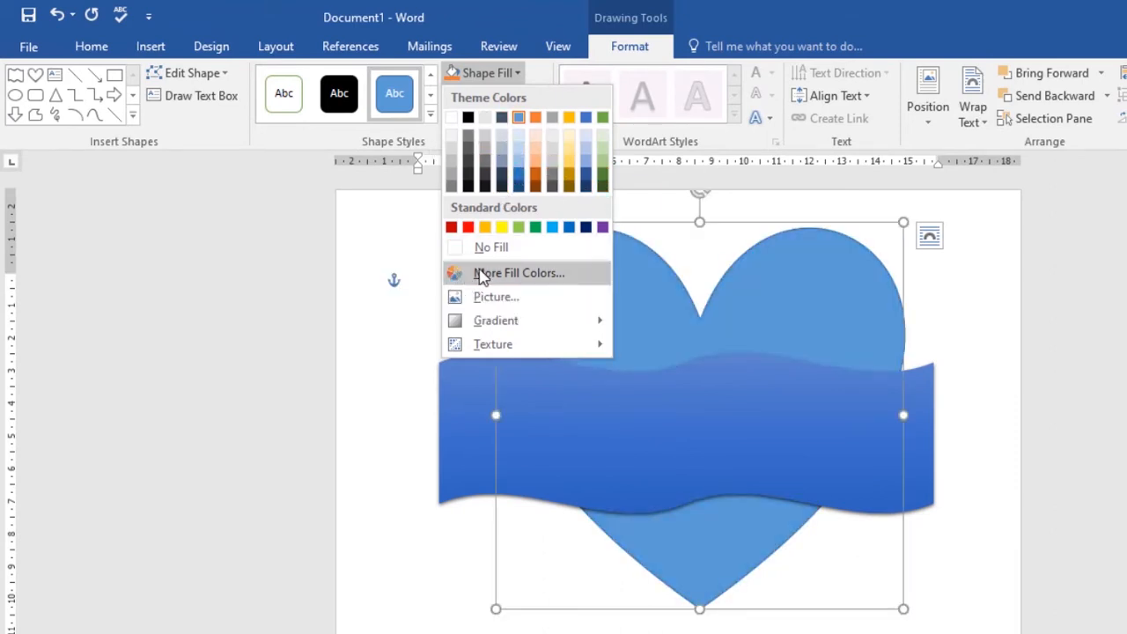
left_click(491, 274)
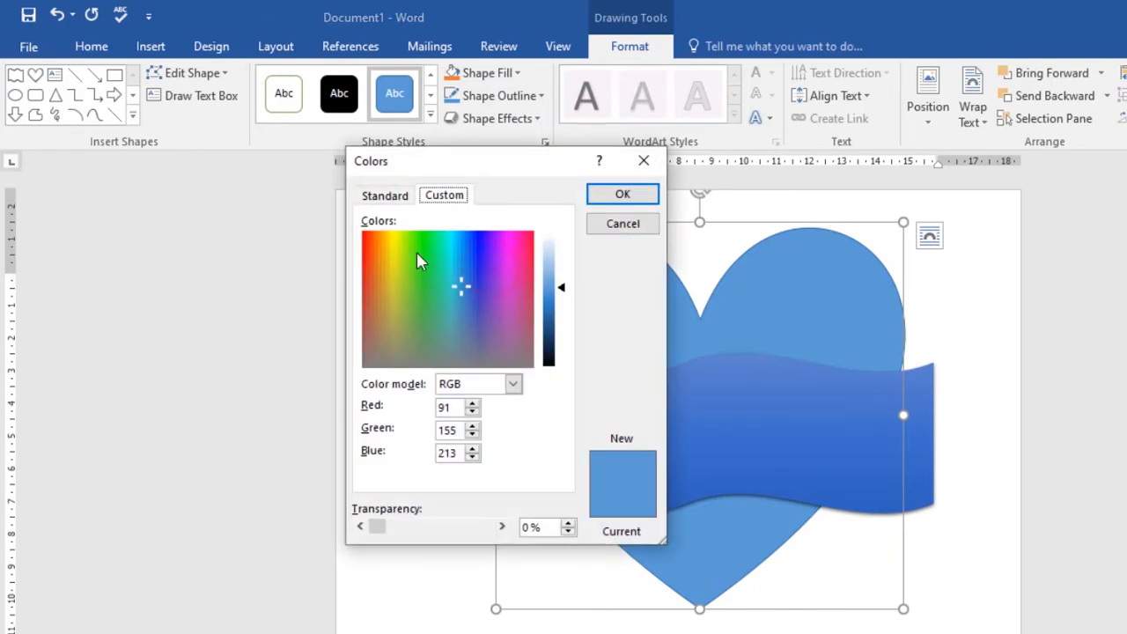
left_click_drag(514, 293, 509, 269)
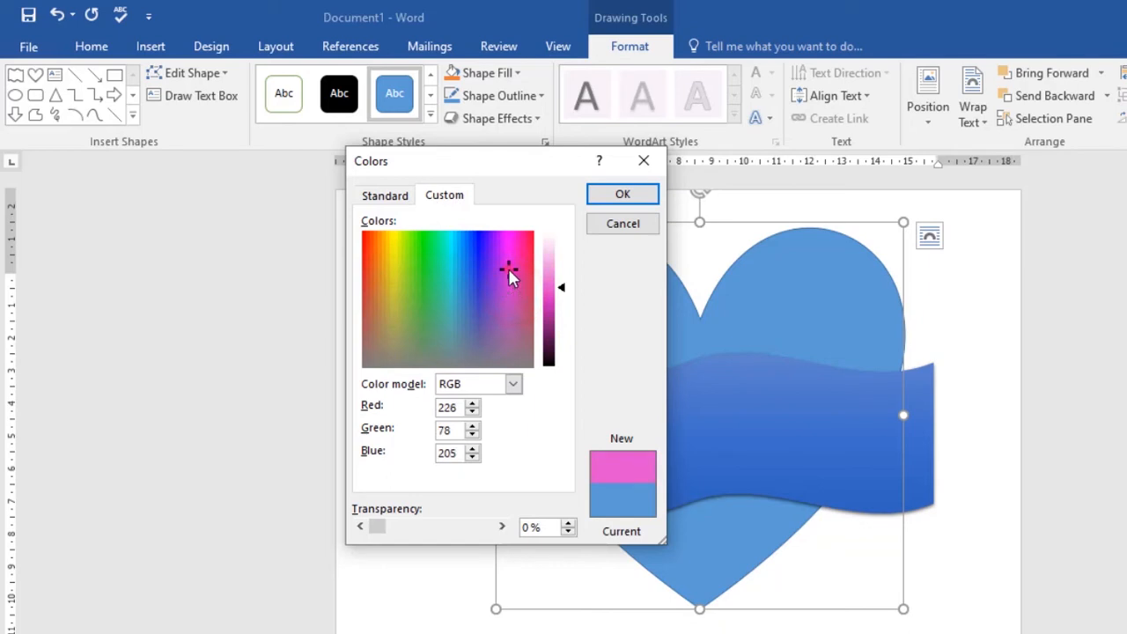
left_click(606, 194)
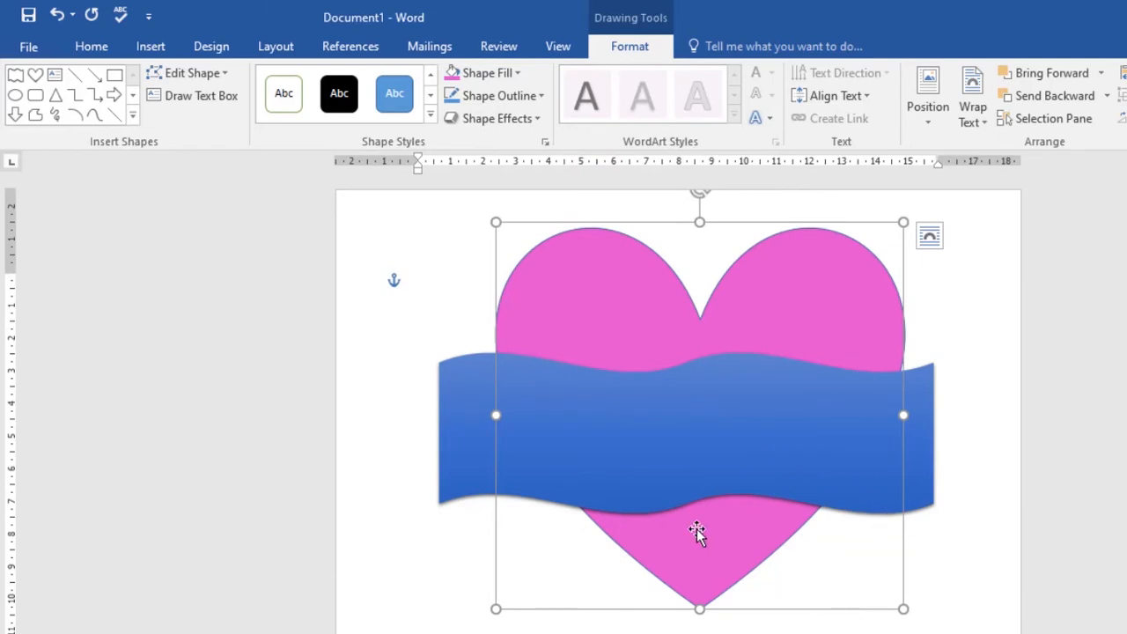
- Try outline weights of 1½ pt and 2¼ pt on the wave banner
left_click(741, 438)
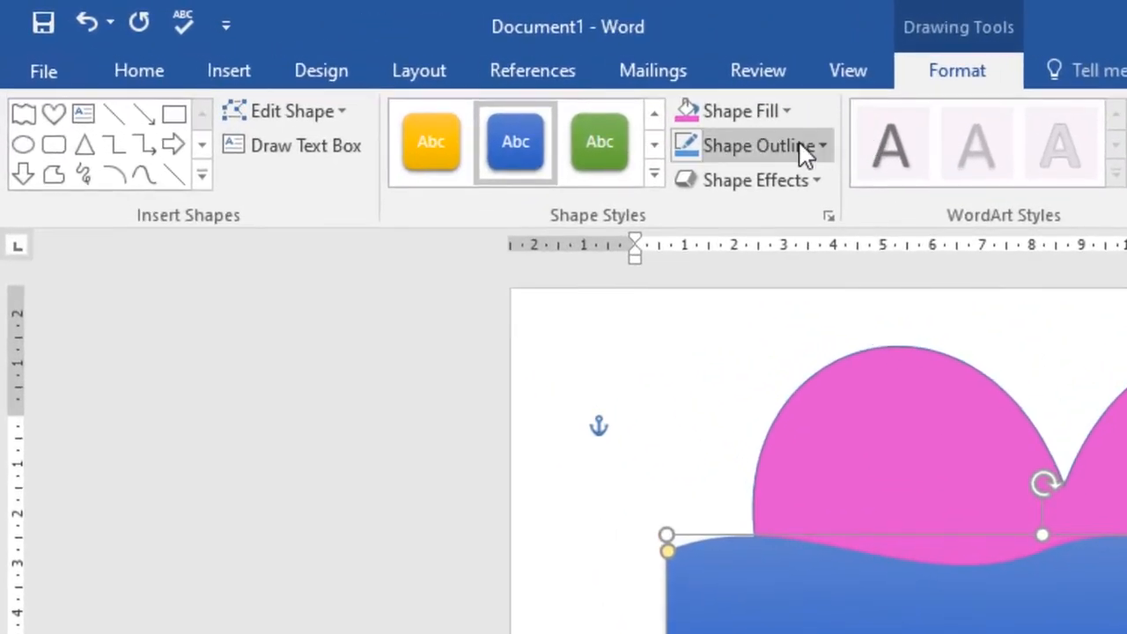
left_click(822, 148)
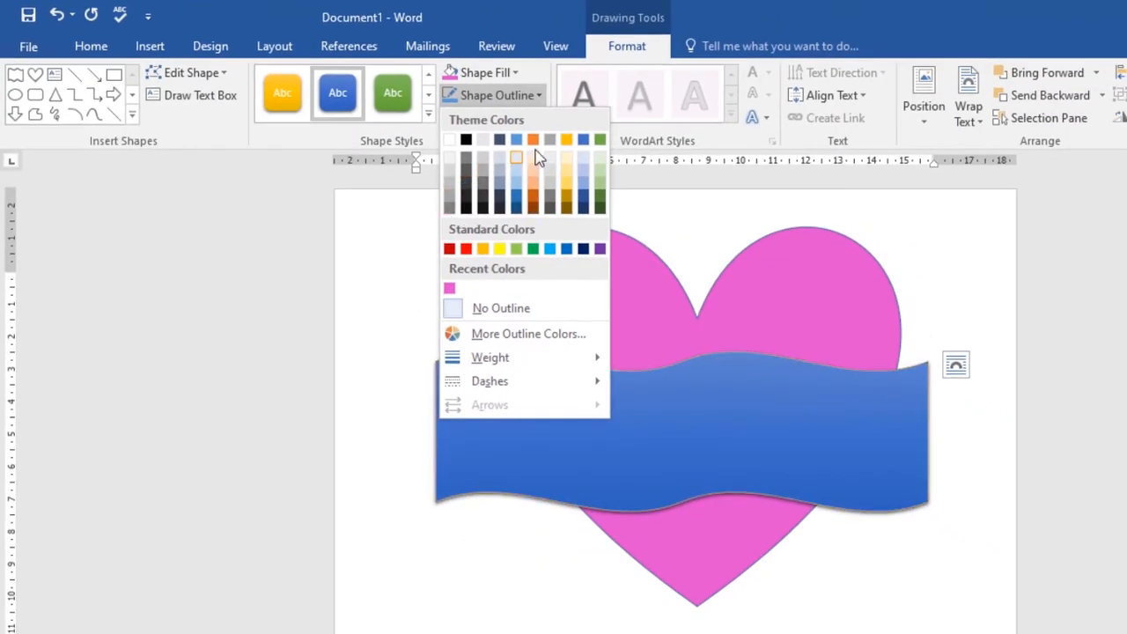
mouse_move(603, 363)
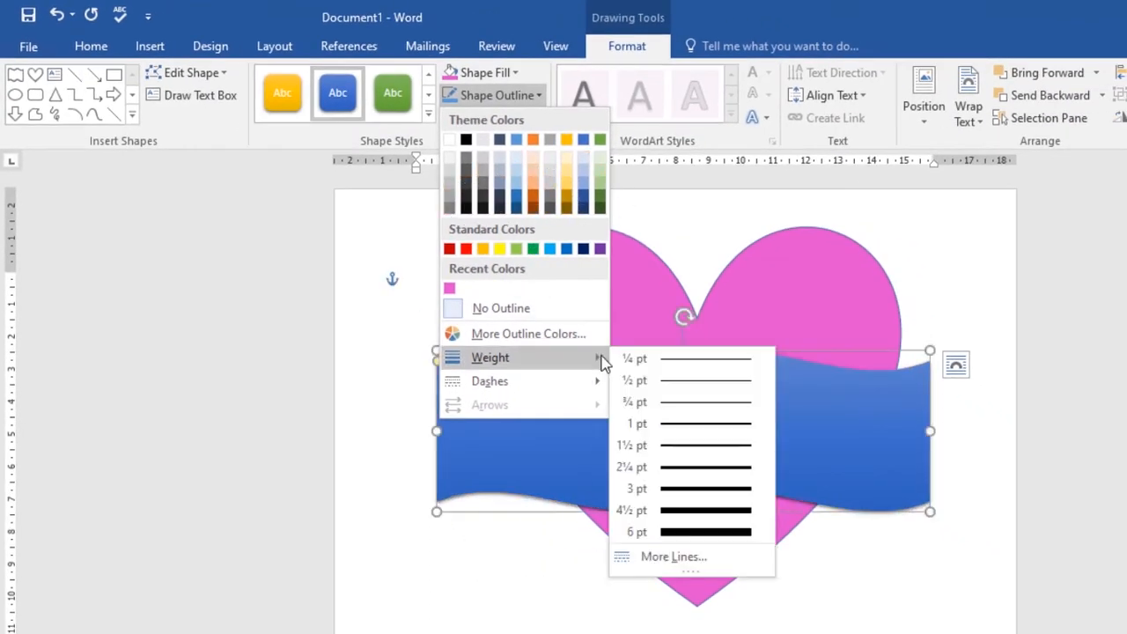
left_click(710, 446)
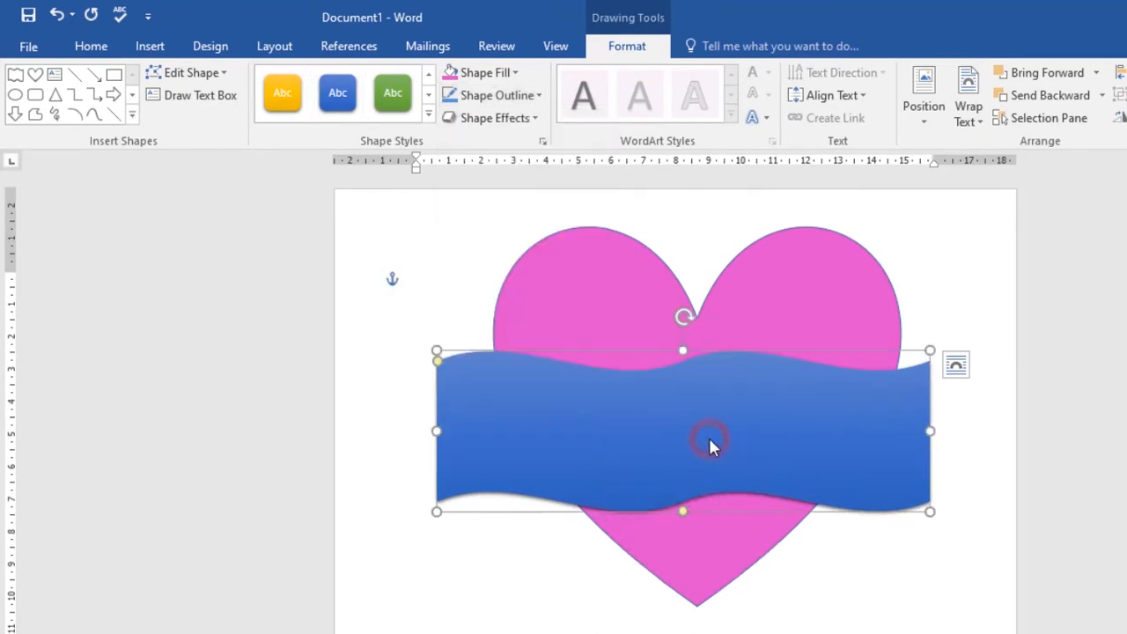
left_click(541, 96)
mouse_move(602, 368)
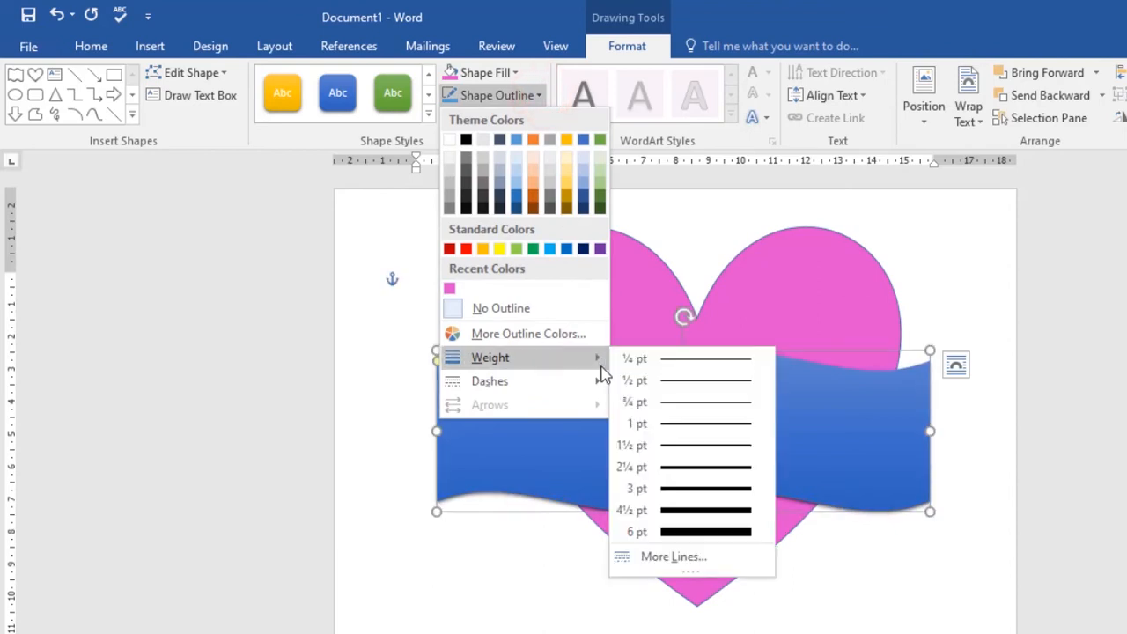
left_click(688, 464)
- Set the heart's outline weight to 6 pt
left_click(757, 268)
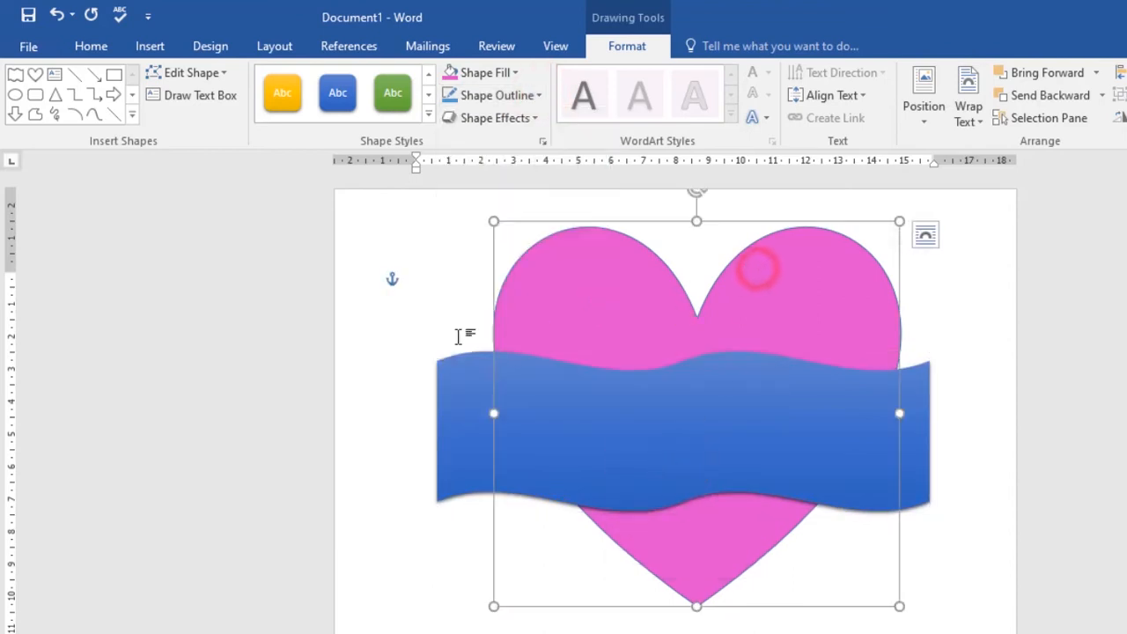
left_click(538, 95)
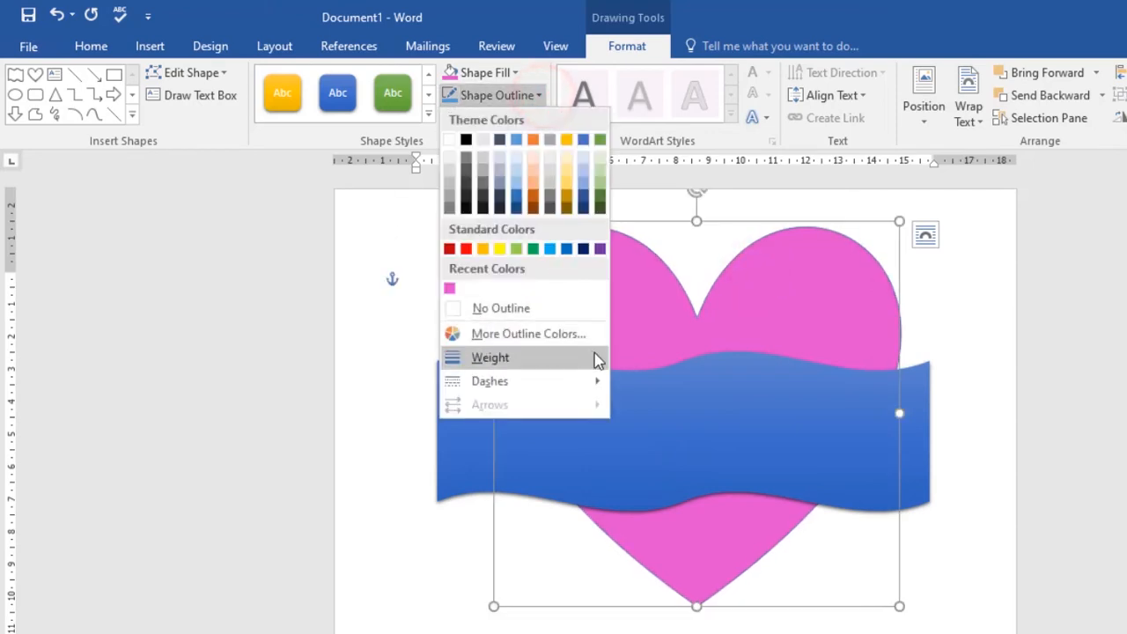
mouse_move(595, 358)
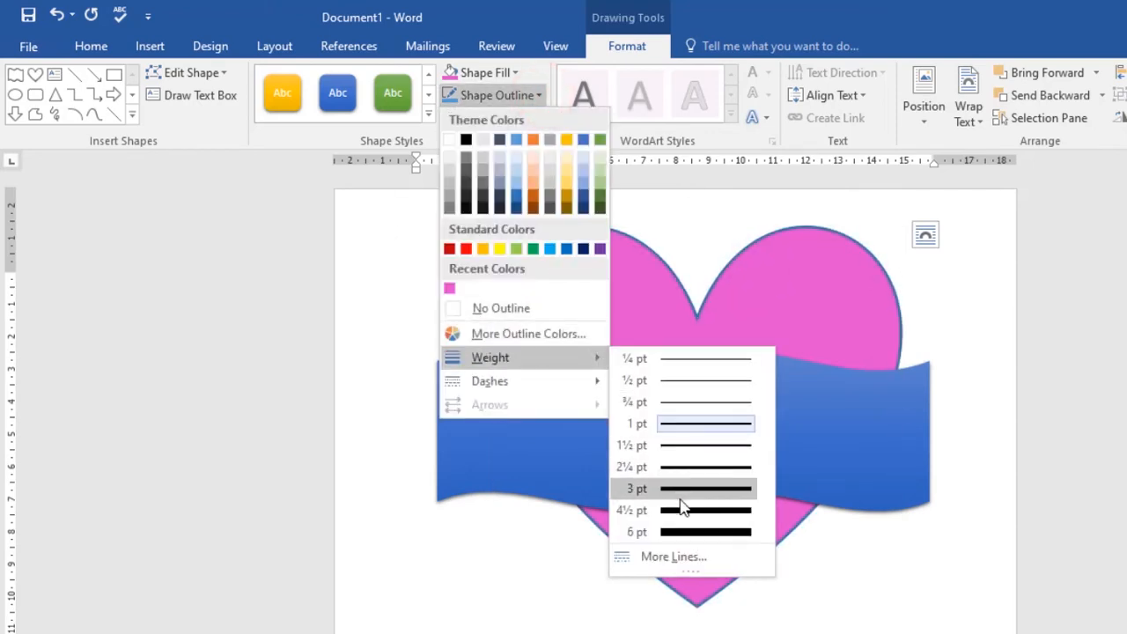
left_click(685, 531)
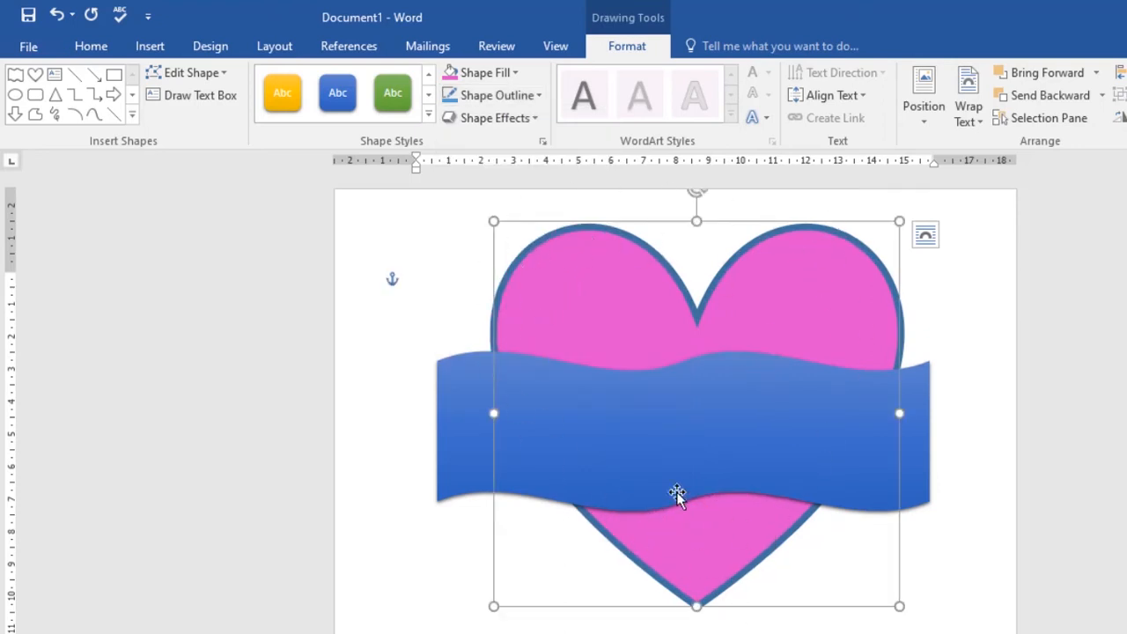
- Move the wave banner down to uncover most of the heart and shift the heart slightly left on the page
left_click_drag(696, 414, 714, 516)
left_click(741, 324)
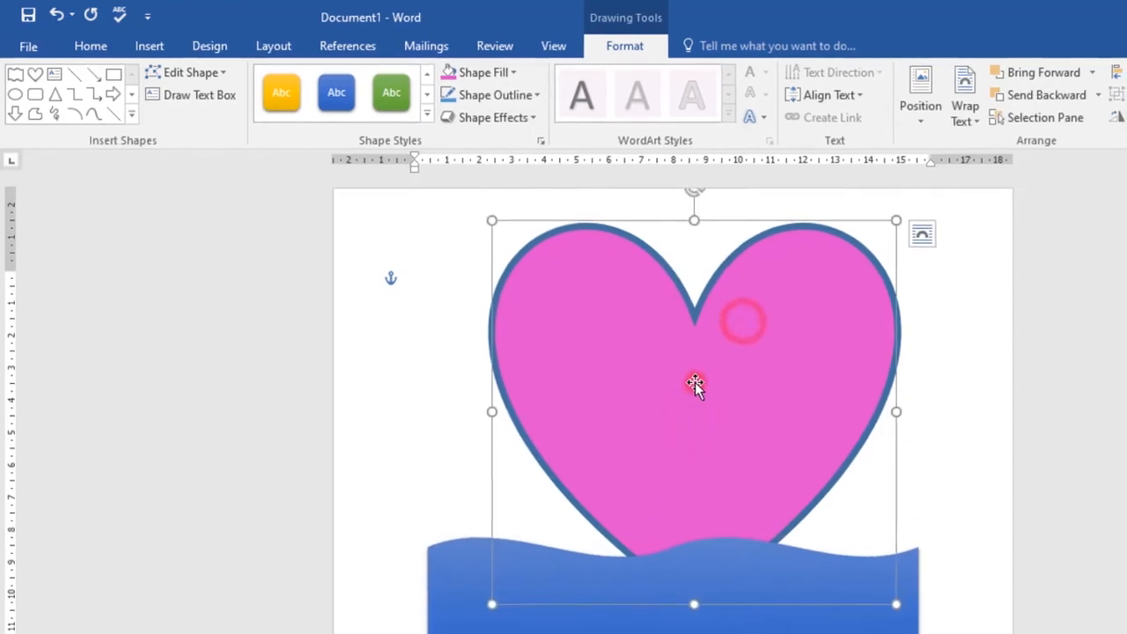
left_click_drag(694, 382, 629, 414)
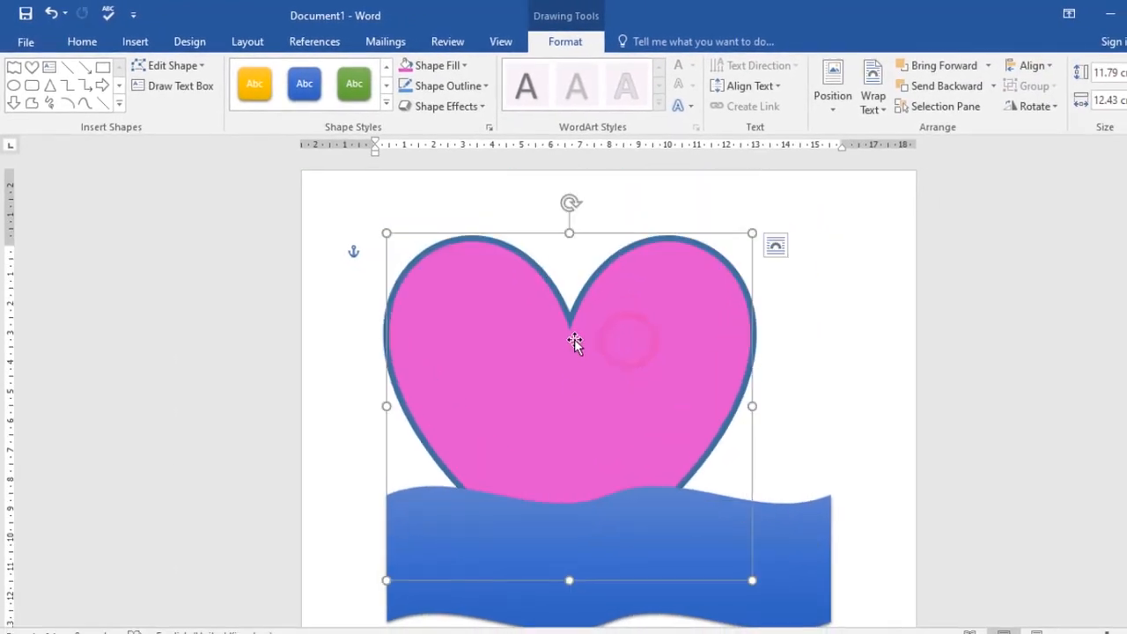
left_click_drag(573, 342, 584, 323)
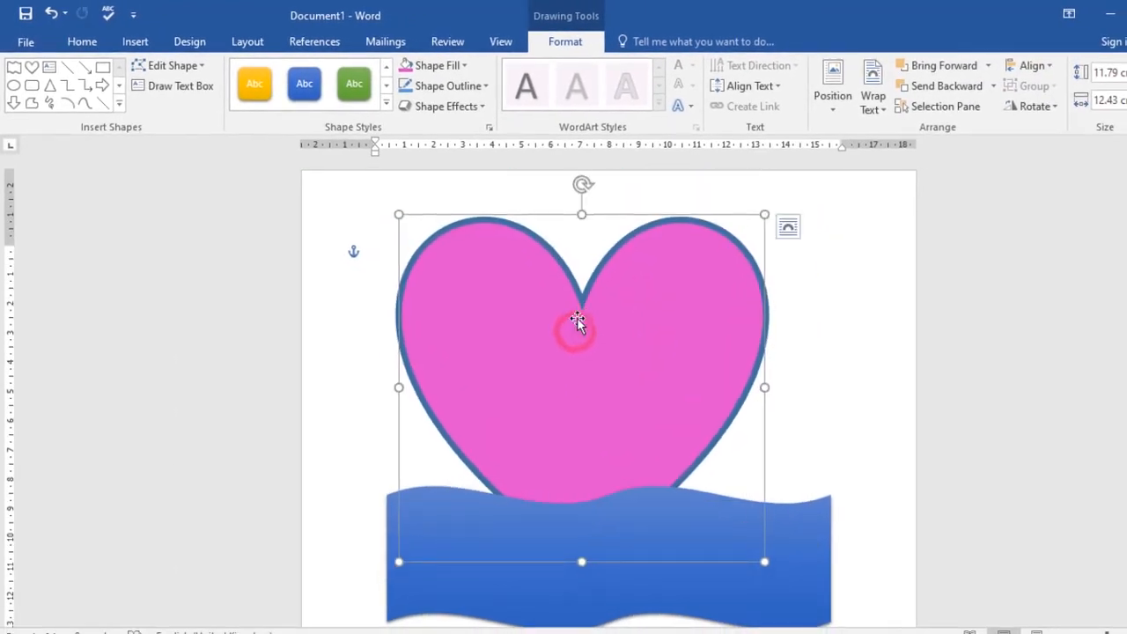
- Change the heart's outline to the short dash-dot line style
left_click(485, 85)
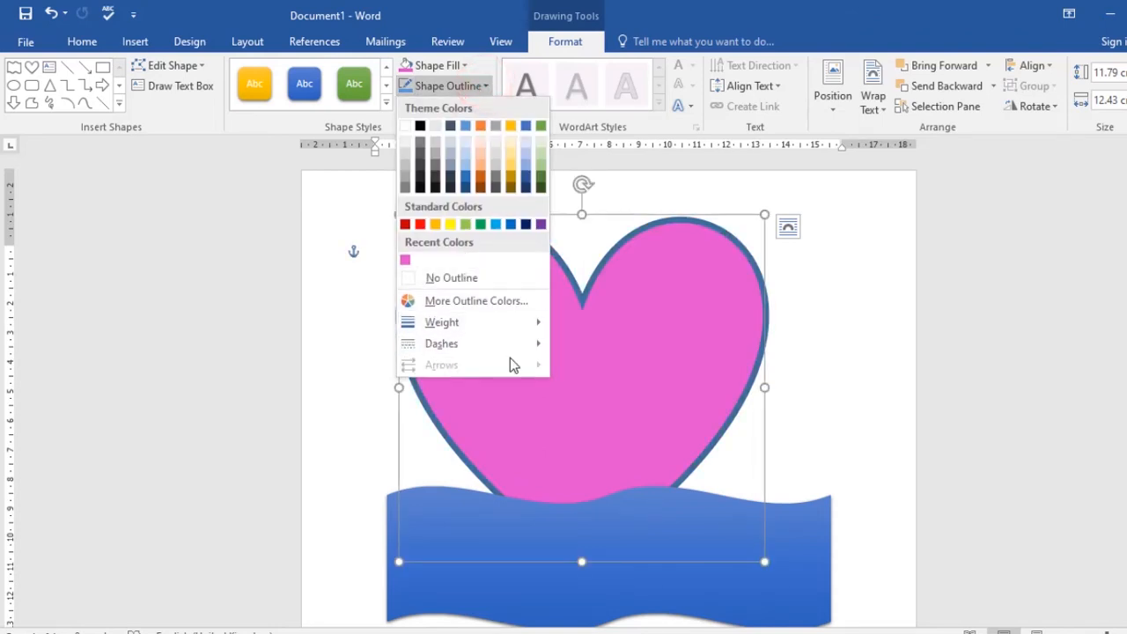
mouse_move(541, 345)
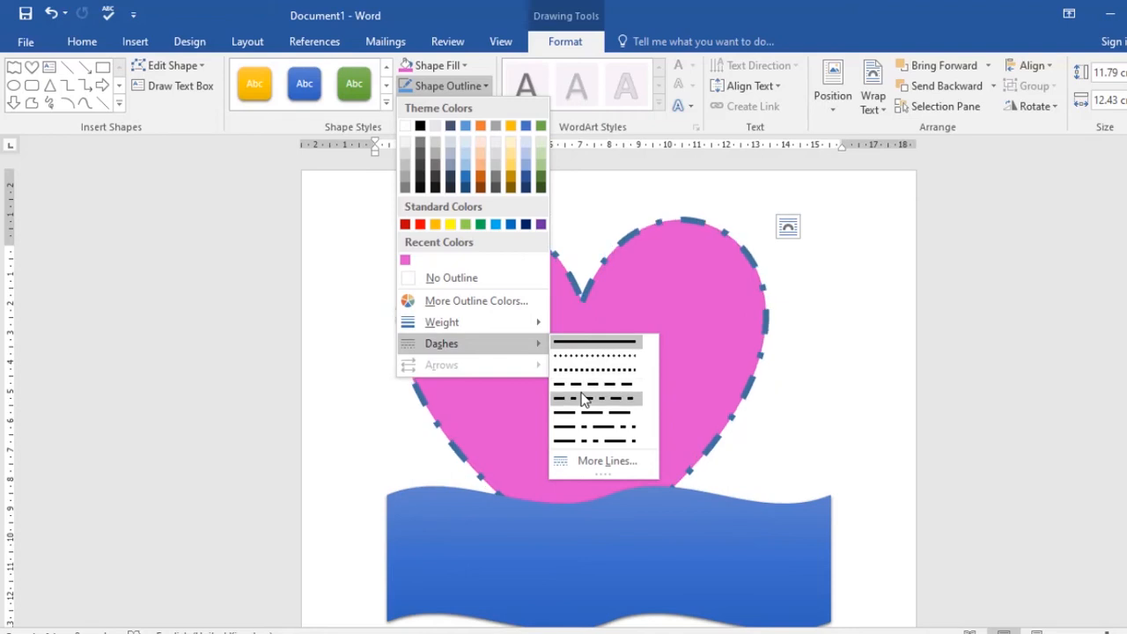
left_click(581, 387)
left_click(631, 397)
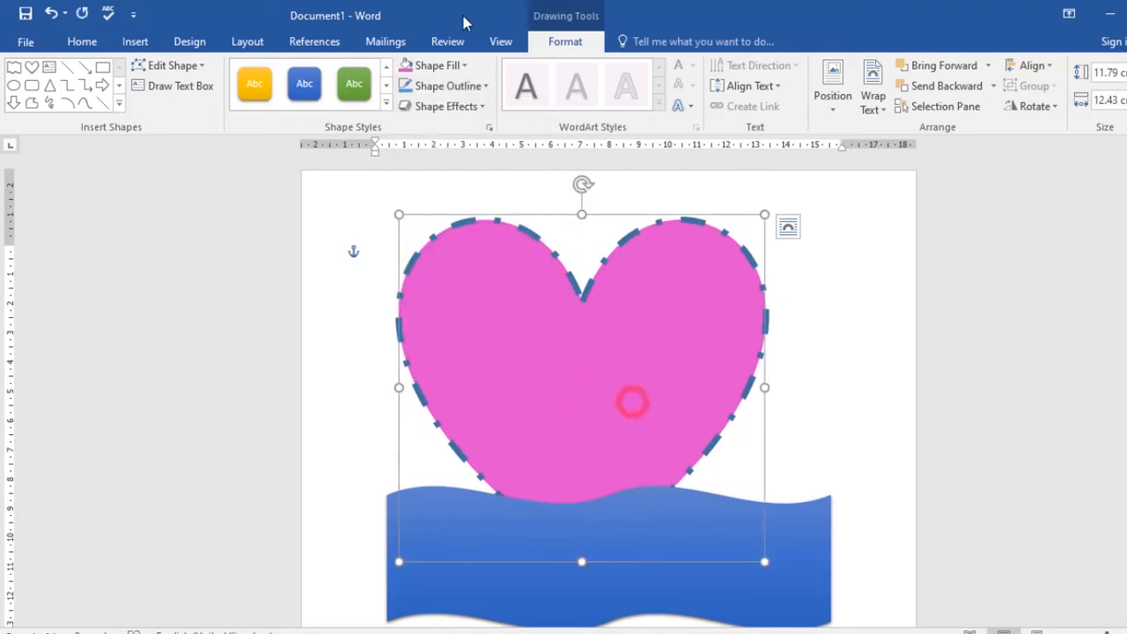
- Remove the heart's outline and move the wave banner back up across the middle of the heart
left_click(485, 86)
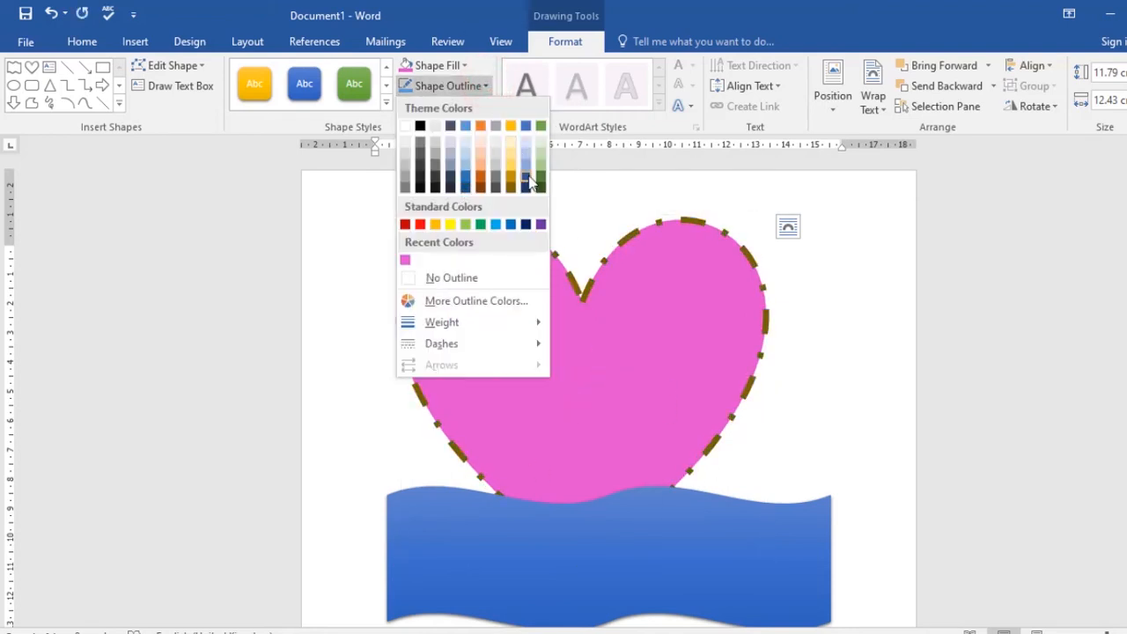
left_click(417, 277)
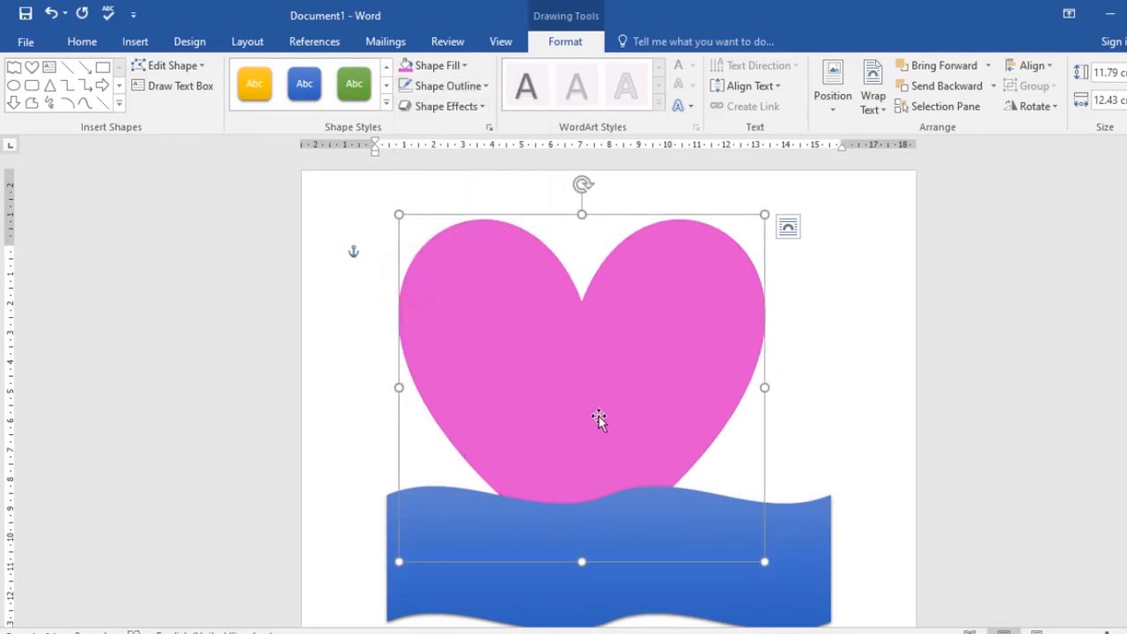
left_click_drag(581, 534, 569, 375)
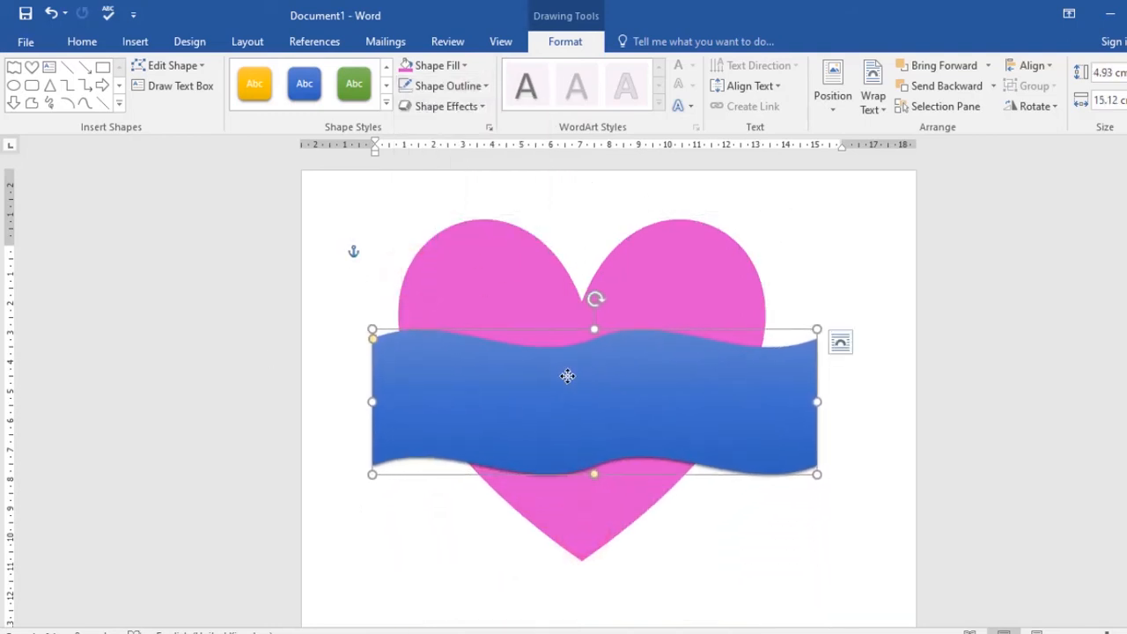
left_click_drag(628, 413, 630, 420)
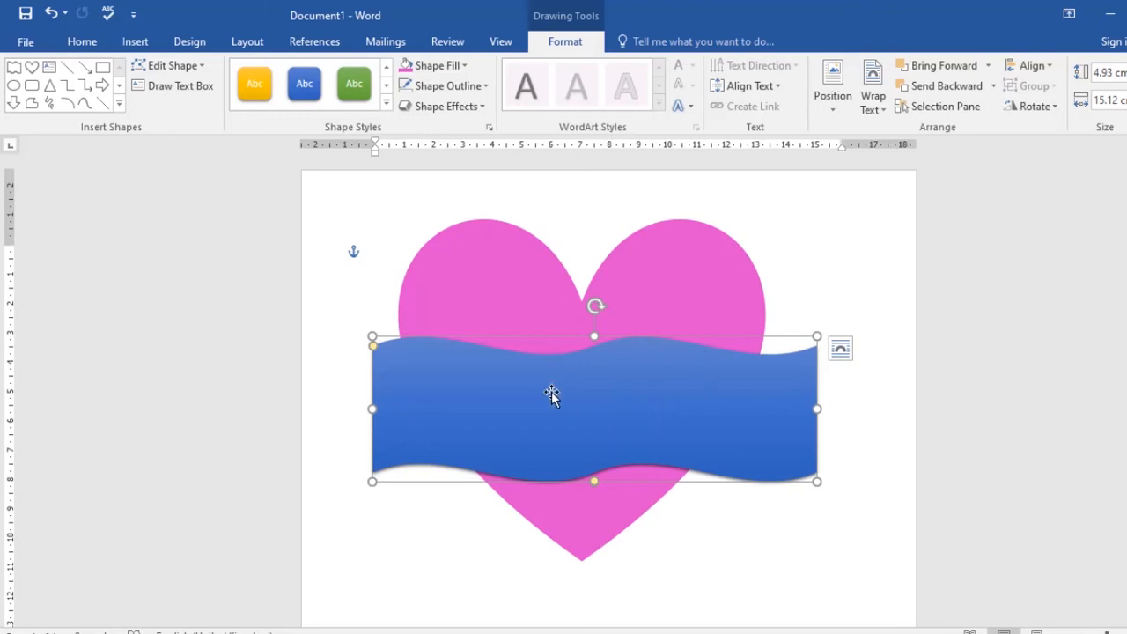
- Apply the fourth first-row preset shape effect, with bevelled edges and a soft shadow, to the wave banner
left_click(625, 409)
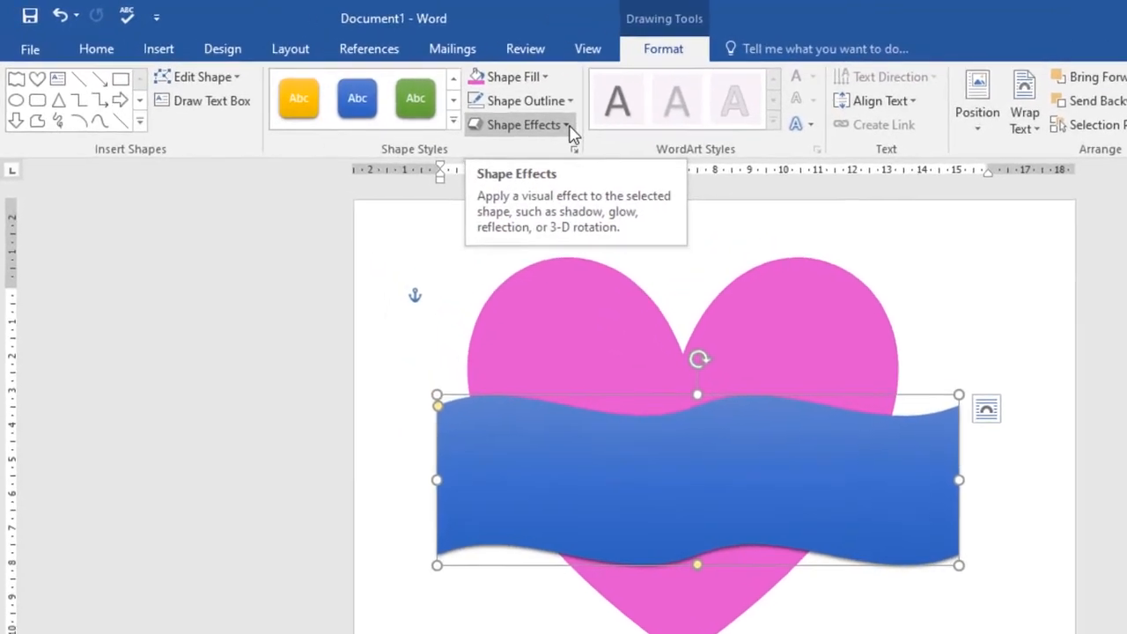
left_click(484, 107)
mouse_move(592, 186)
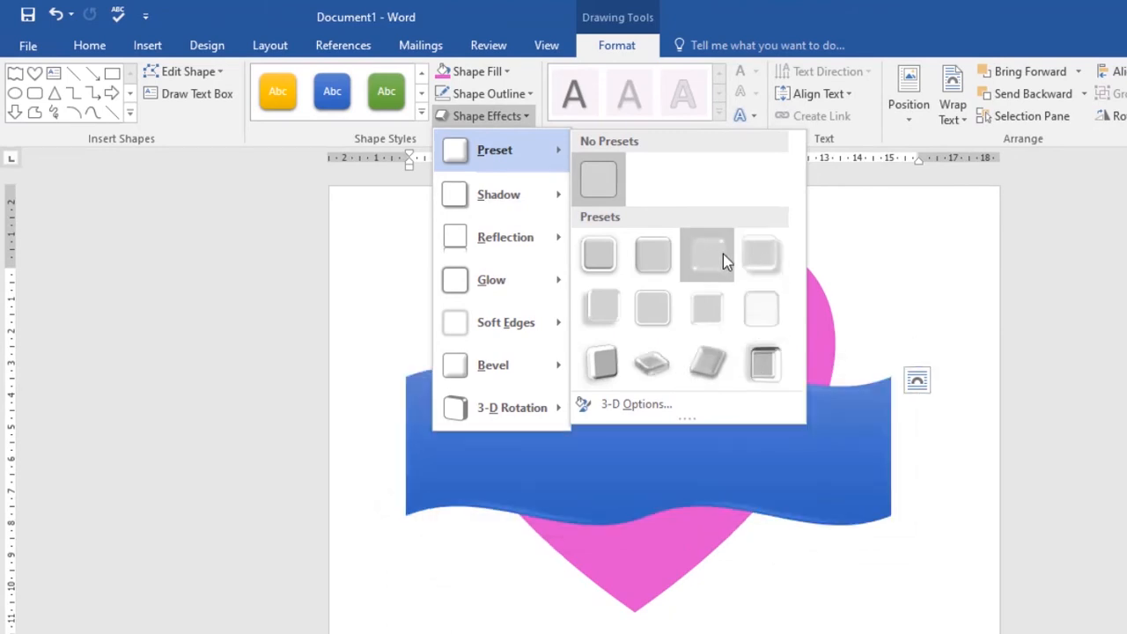
left_click(761, 257)
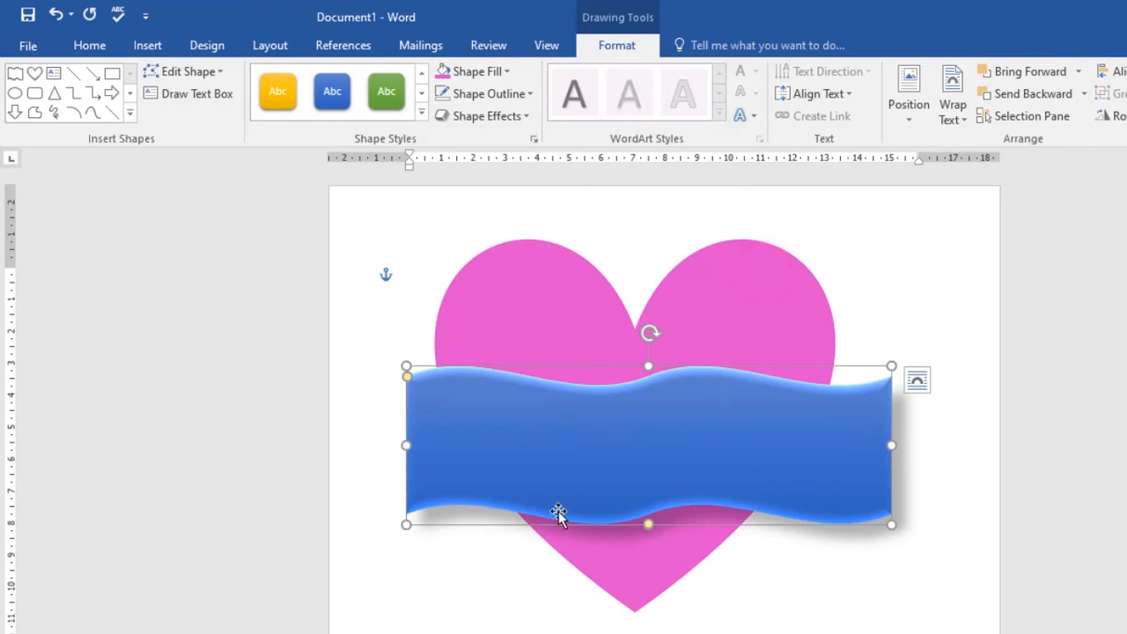
- Add the largest glow variation in the darker blue to the wave banner
left_click(525, 117)
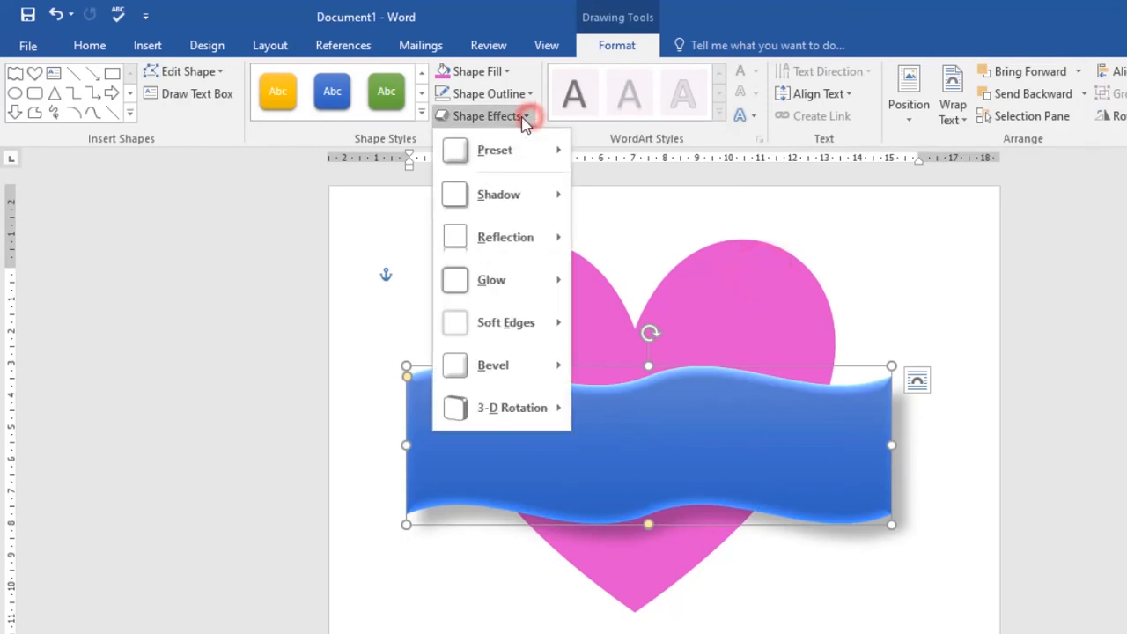
mouse_move(484, 202)
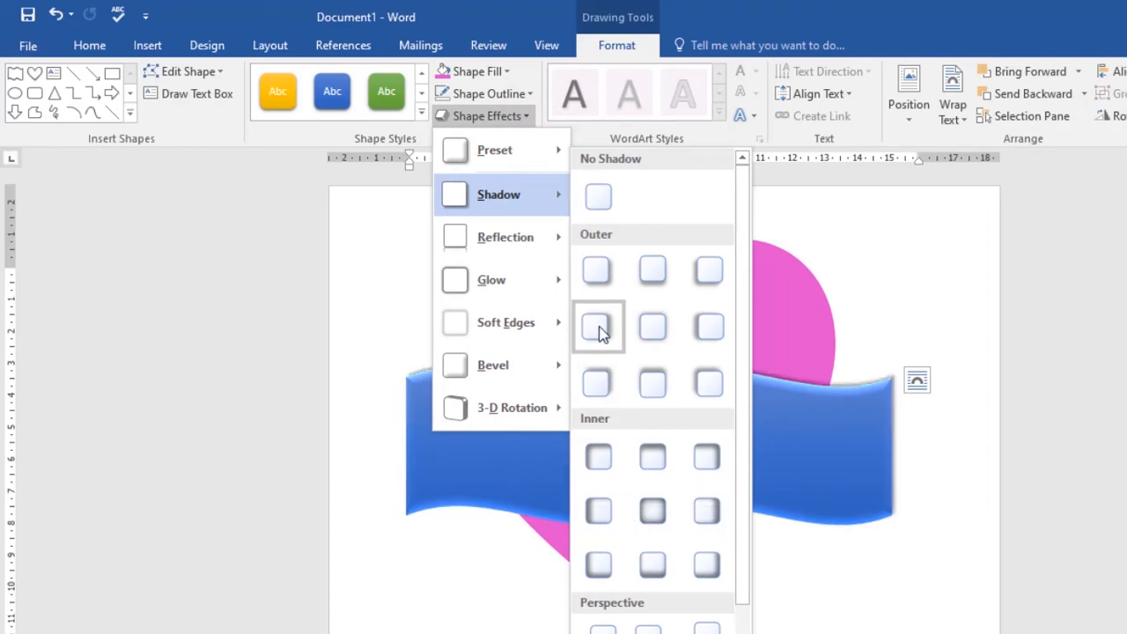
mouse_move(559, 287)
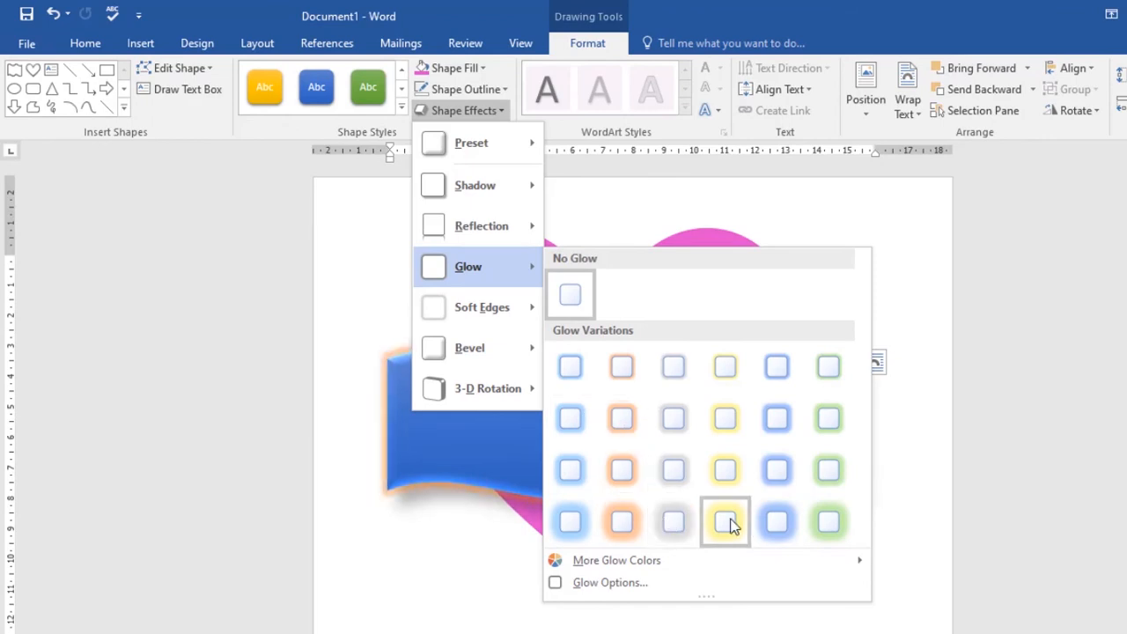
left_click(768, 523)
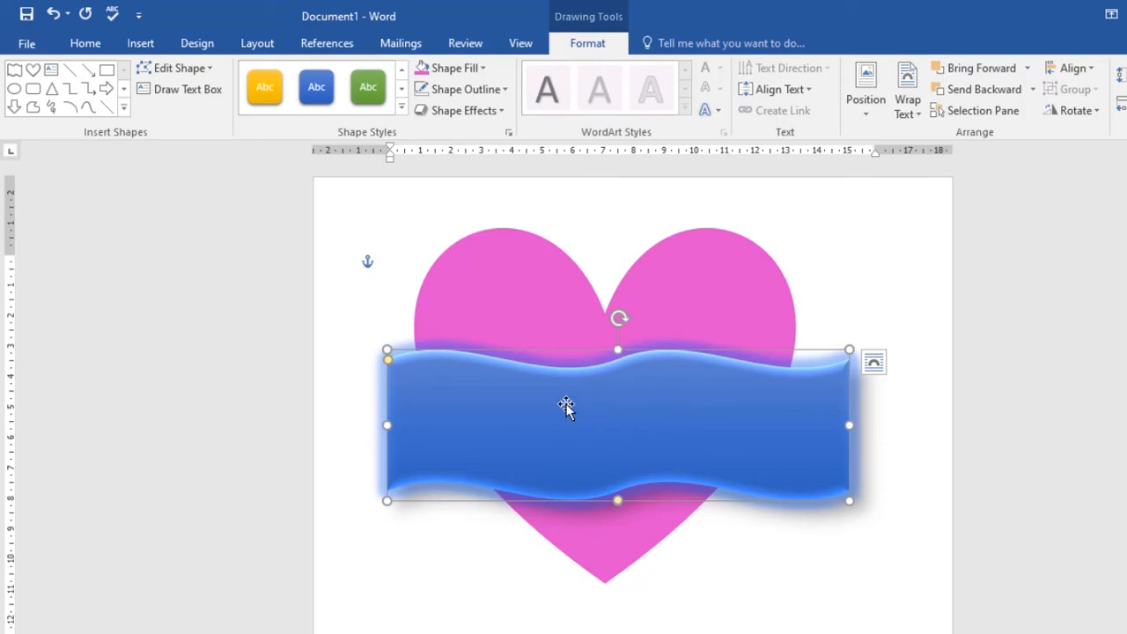
- Change the pink heart behind the banner into the Sun basic shape
left_click(689, 308)
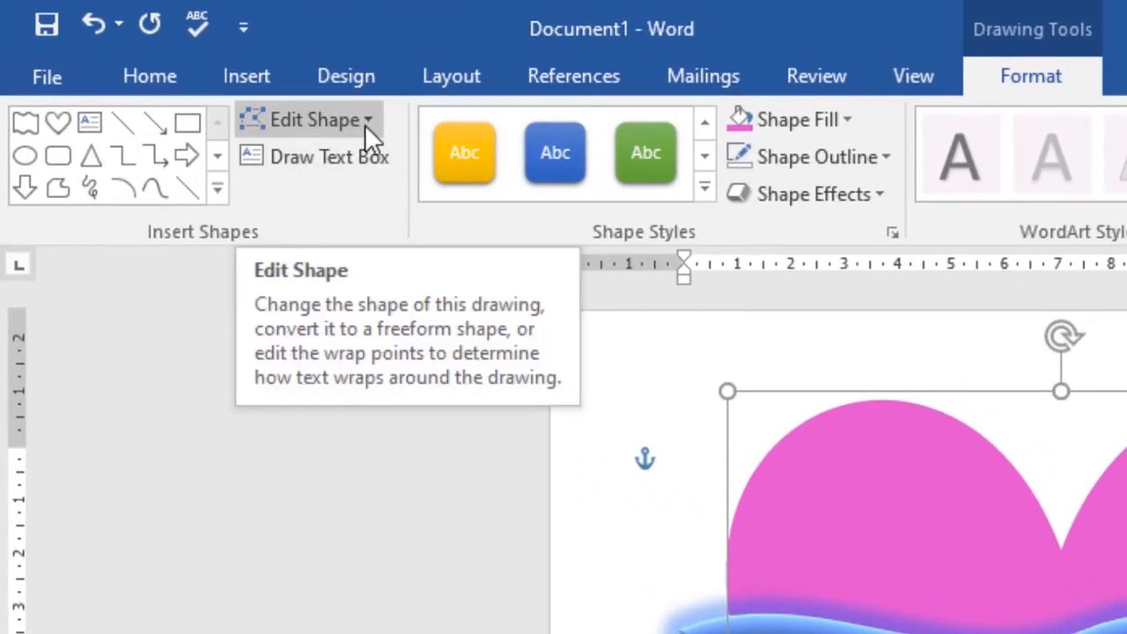
left_click(368, 123)
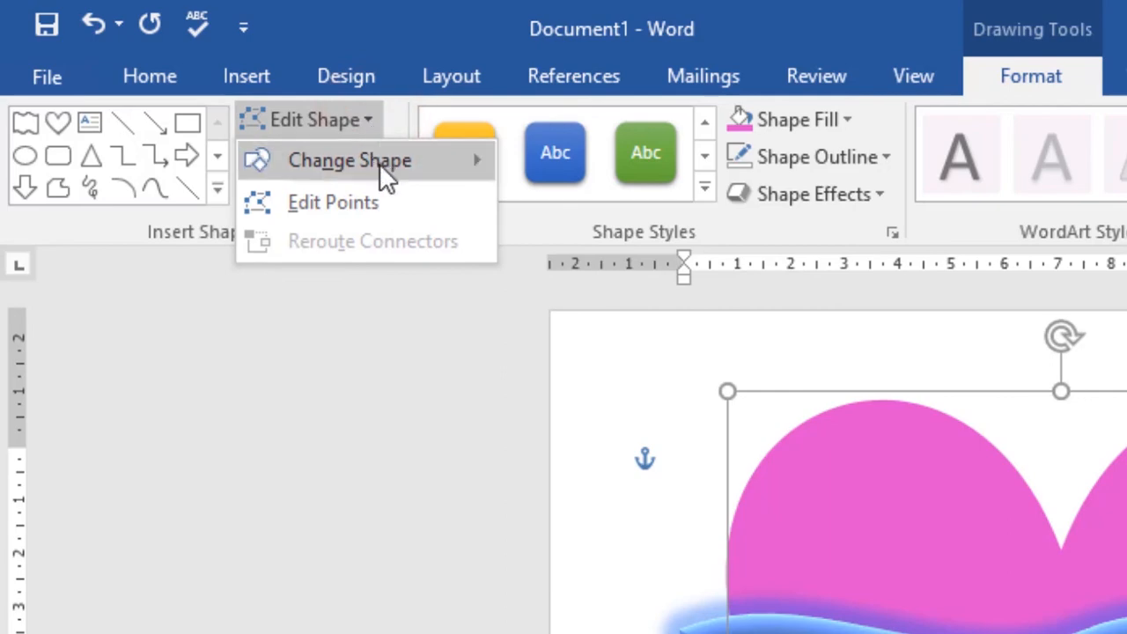
mouse_move(381, 167)
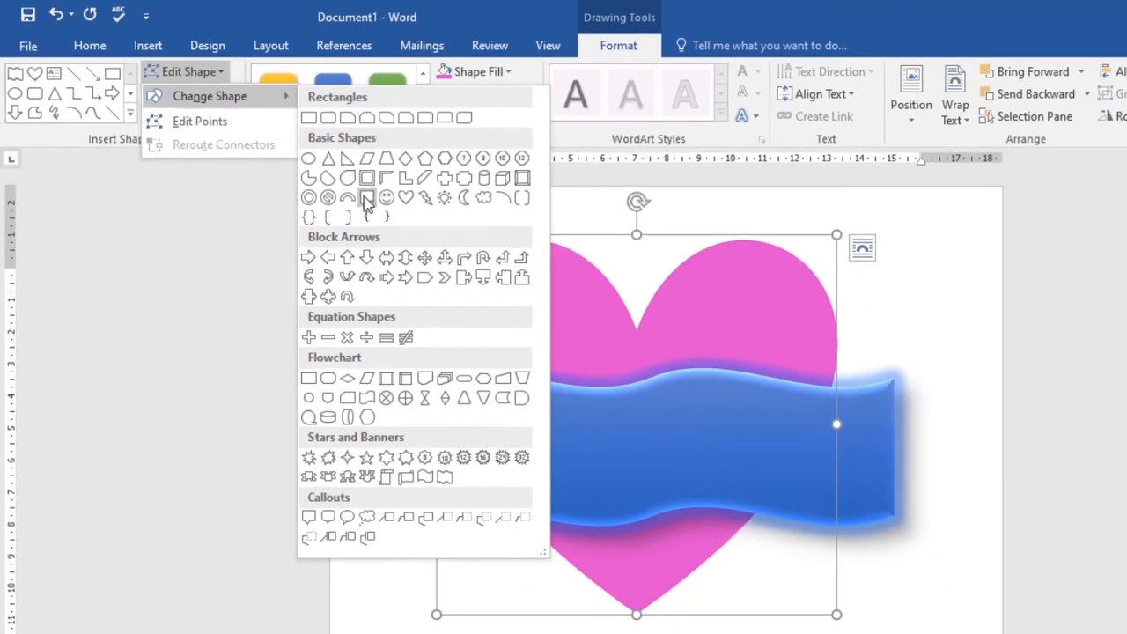
left_click(447, 202)
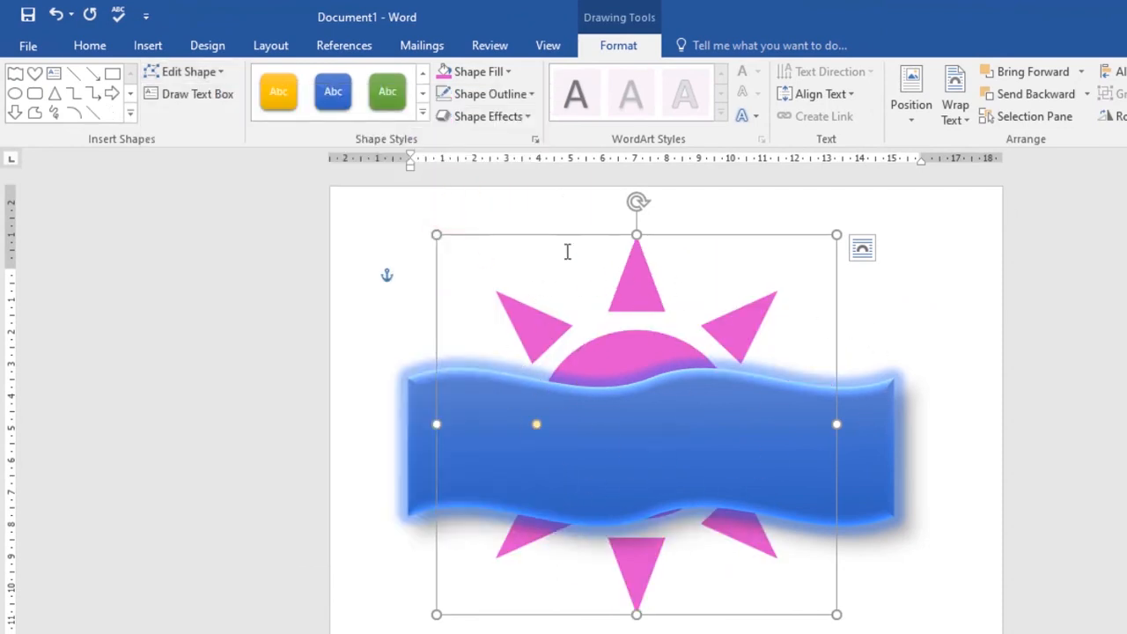
- Enlarge the pink sun to slightly wider than the wave banner and centre it behind the banner
left_click_drag(437, 234, 410, 220)
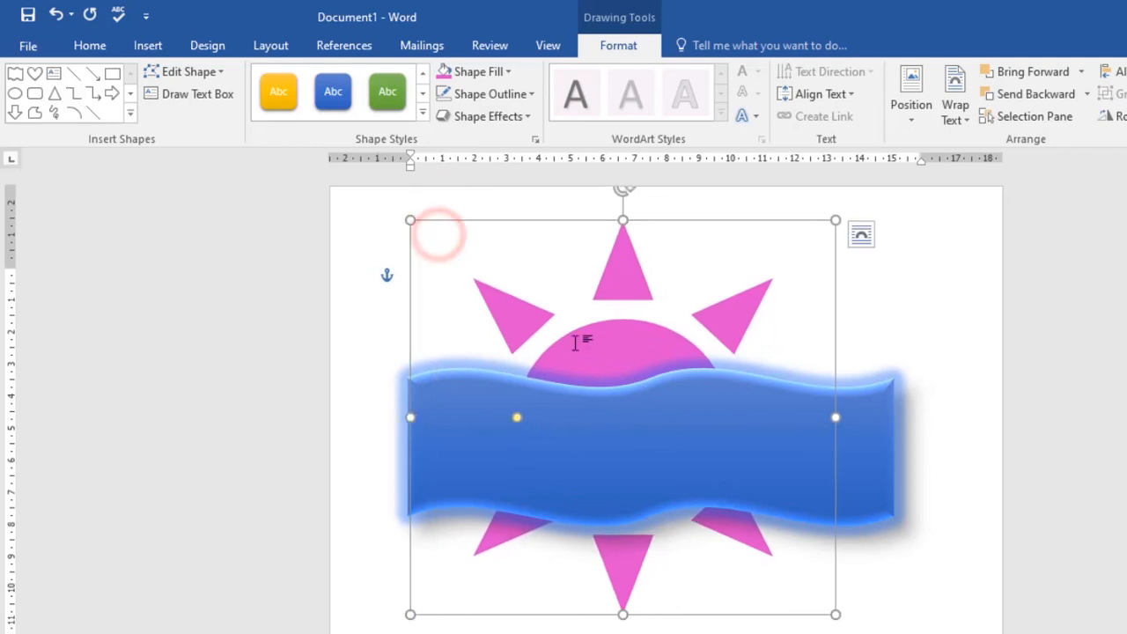
left_click_drag(836, 614, 935, 633)
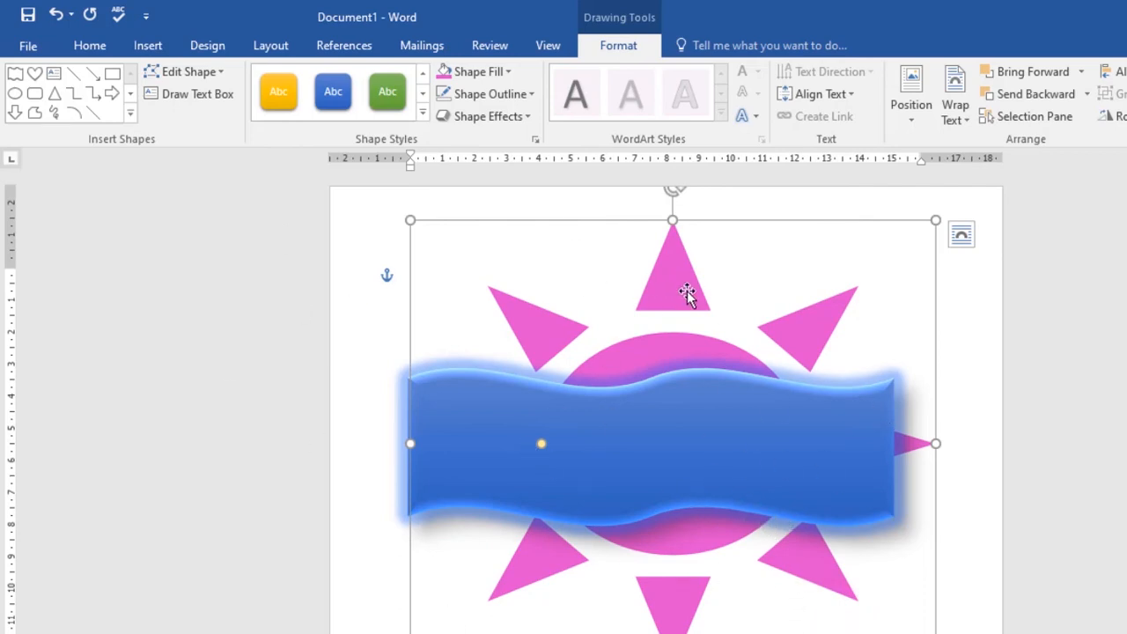
left_click_drag(687, 293, 675, 315)
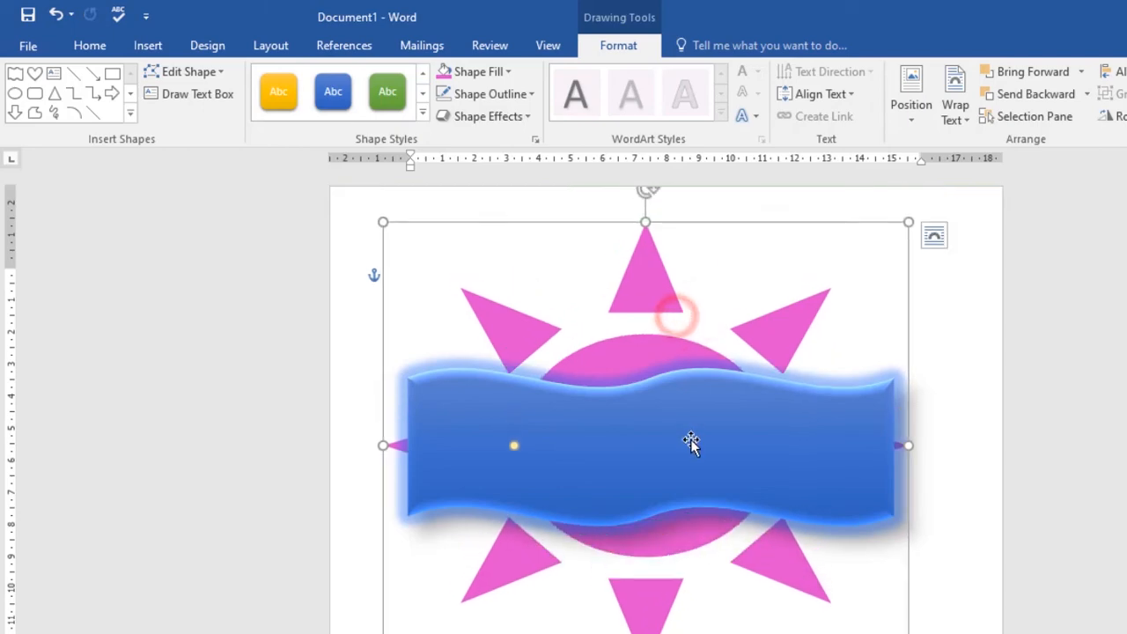
- Change the blue wave banner into the cloud-shaped thought bubble callout
left_click(691, 443)
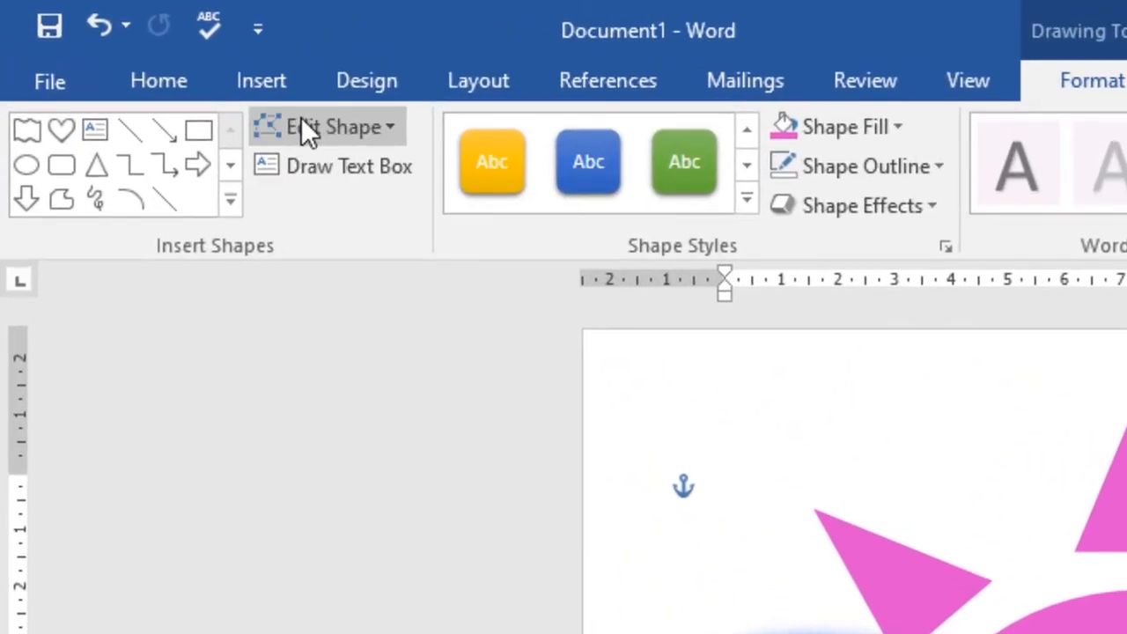
left_click(387, 127)
mouse_move(413, 169)
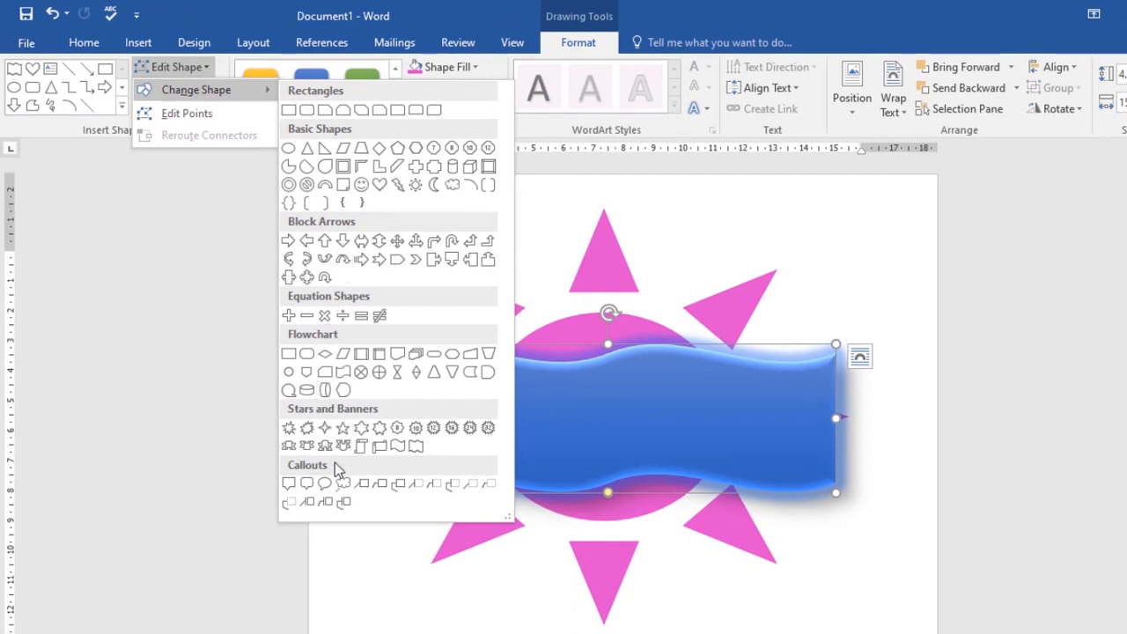
left_click(337, 490)
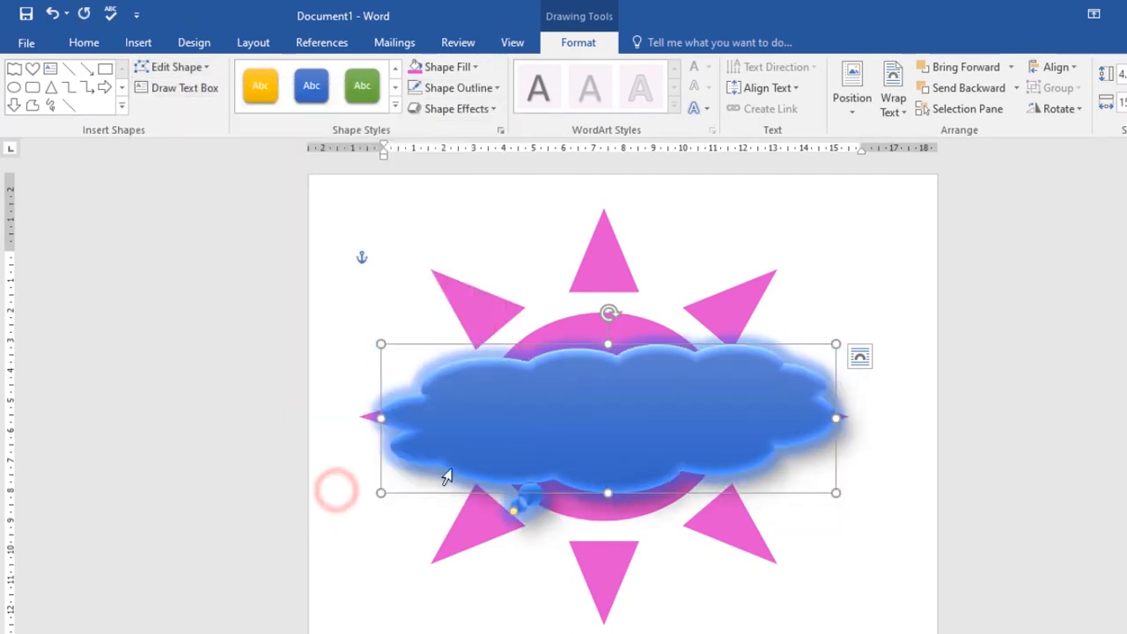